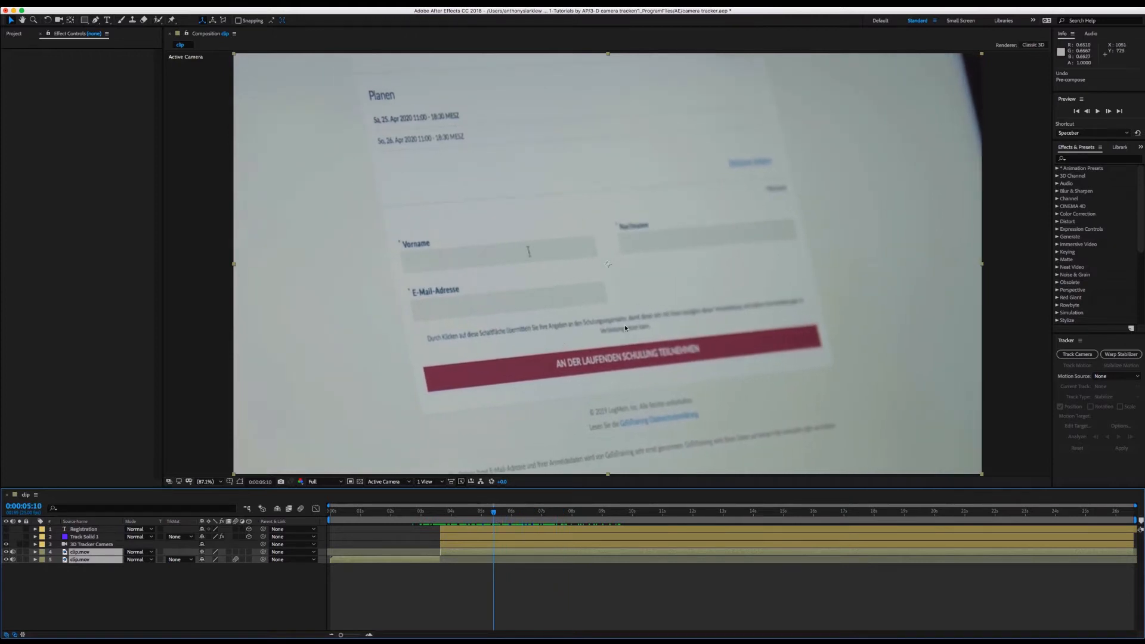
# - Show the Registration text layer and scrub around 0:00:04:14 to examine the finished button replacement in the clip
pyautogui.moveTo(494, 515); pyautogui.dragTo(463, 516)
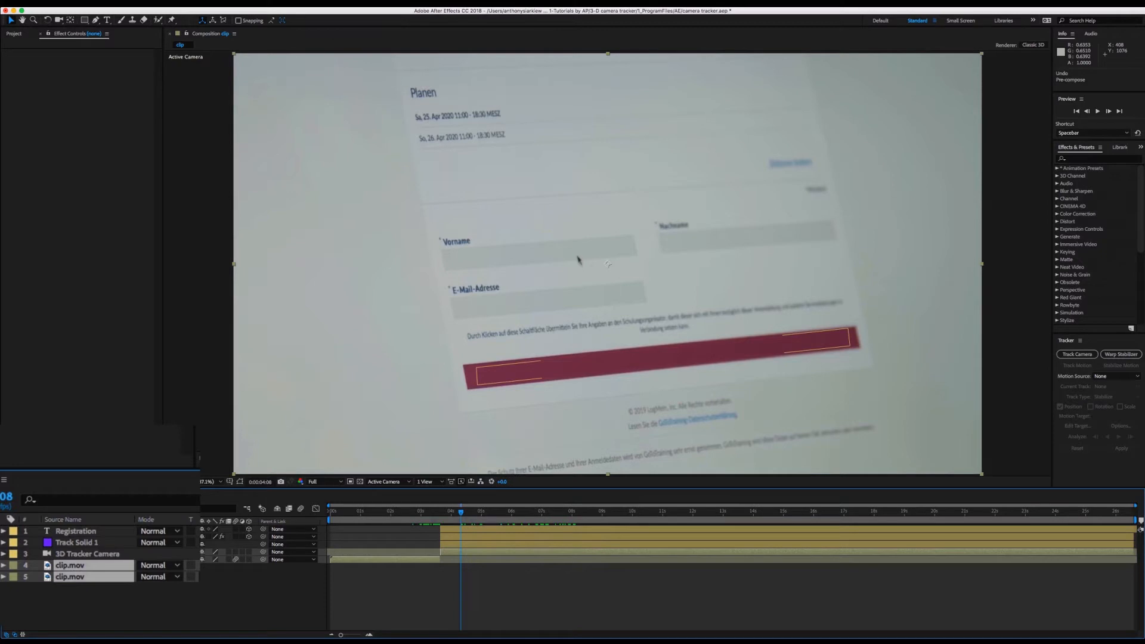
pyautogui.click(6, 528)
pyautogui.moveTo(461, 511); pyautogui.dragTo(470, 549)
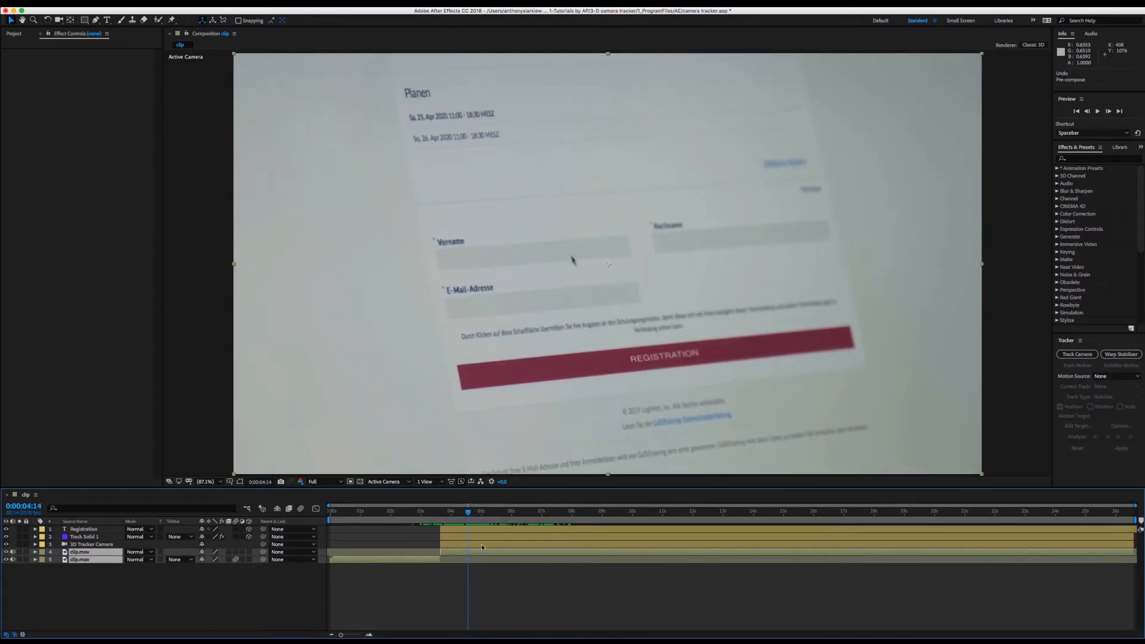
# - Delete the Registration, Track Solid 1 and 3D Tracker Camera layers from the clip composition
pyautogui.click(483, 530)
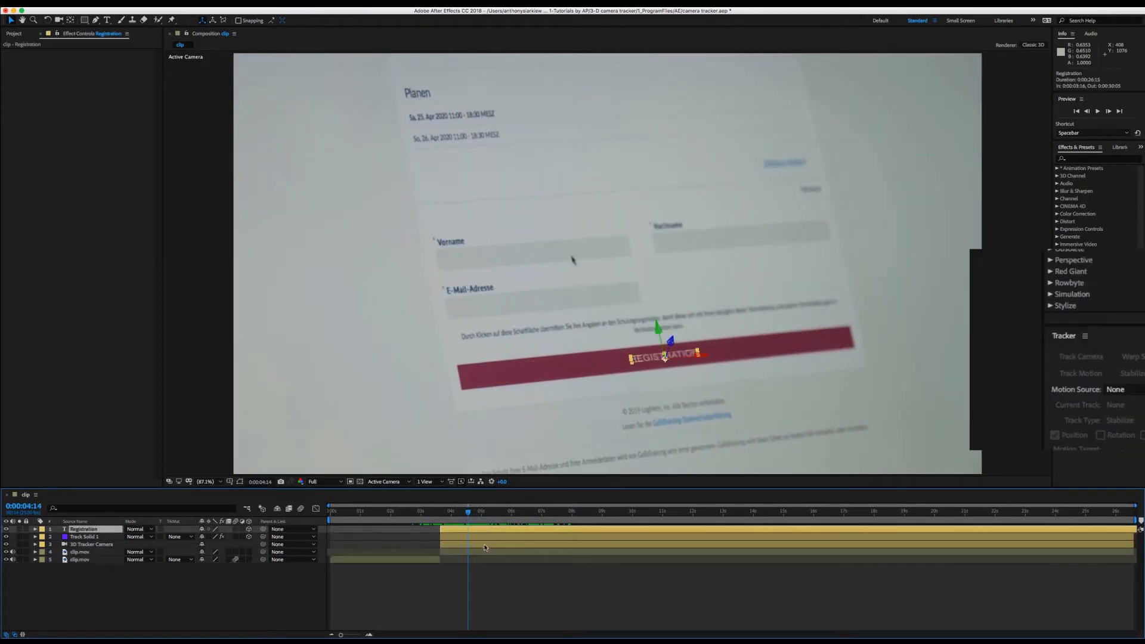
pyautogui.keyDown('shift'); pyautogui.click(485, 545); pyautogui.keyUp('shift')
pyautogui.press('Delete')
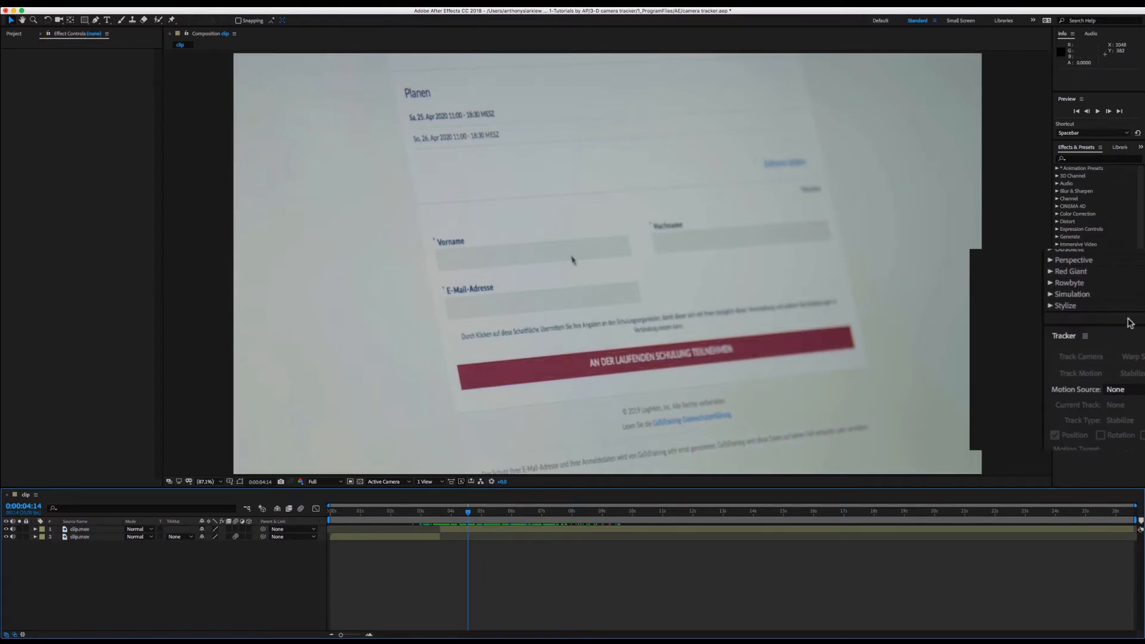
# - Run Track Camera on the upper clip.mov layer
pyautogui.click(1063, 337)
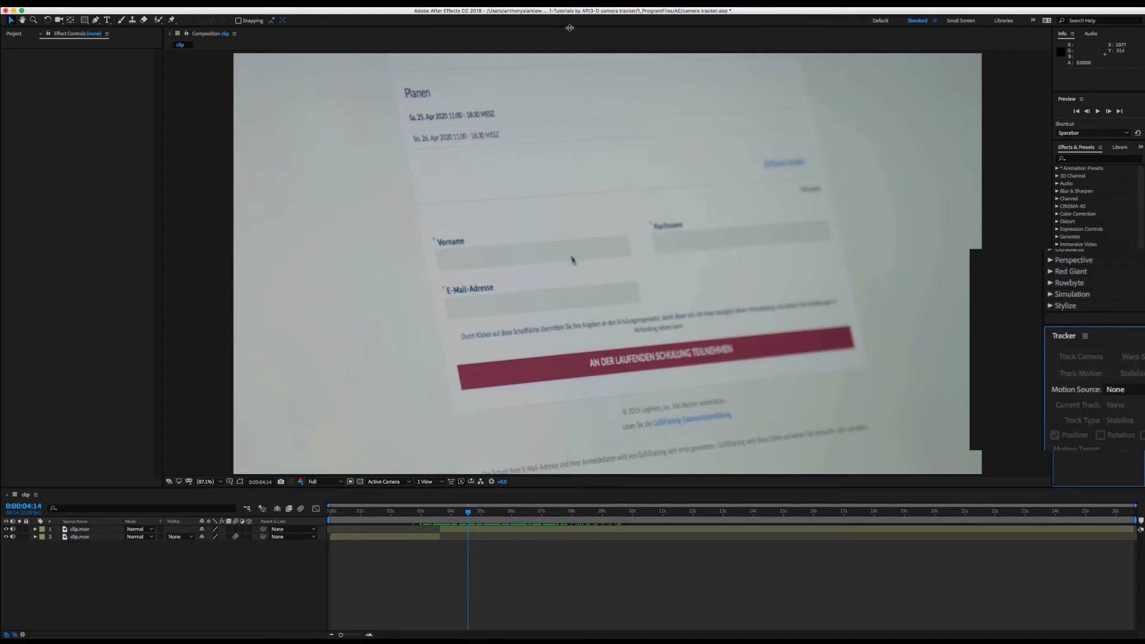
pyautogui.click(288, 4)
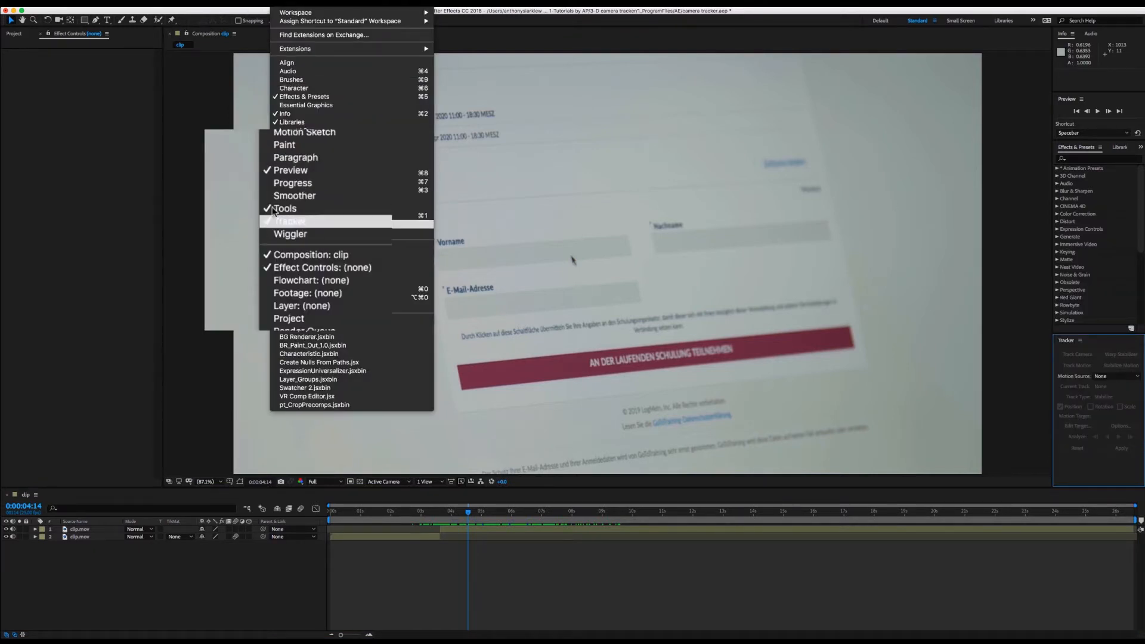
pyautogui.press('Escape')
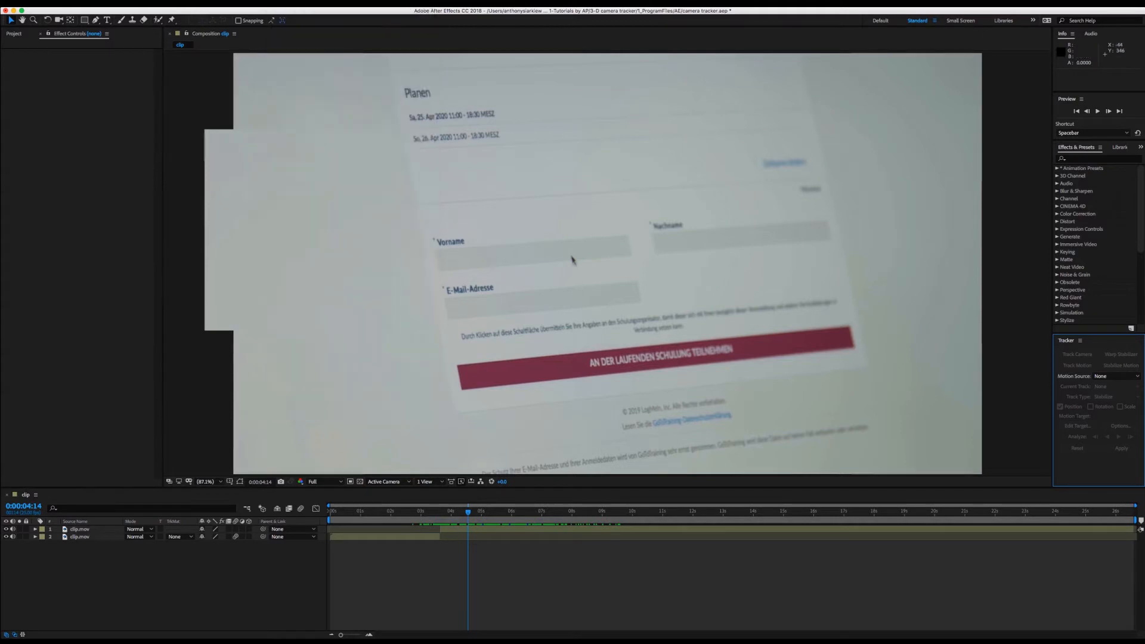
pyautogui.click(488, 529)
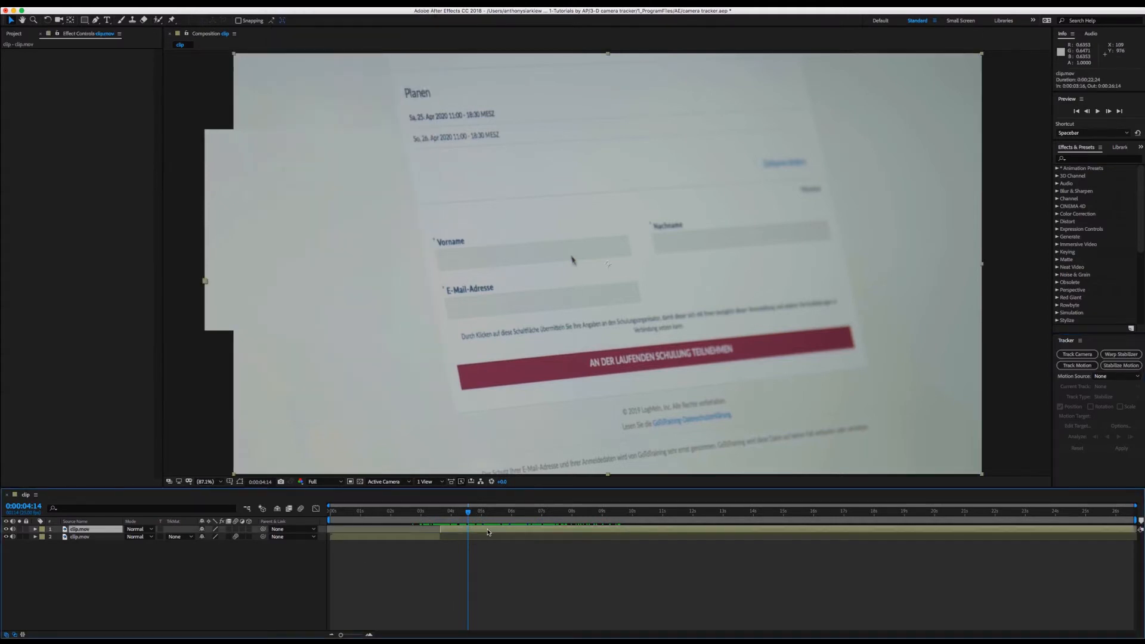
pyautogui.click(1081, 358)
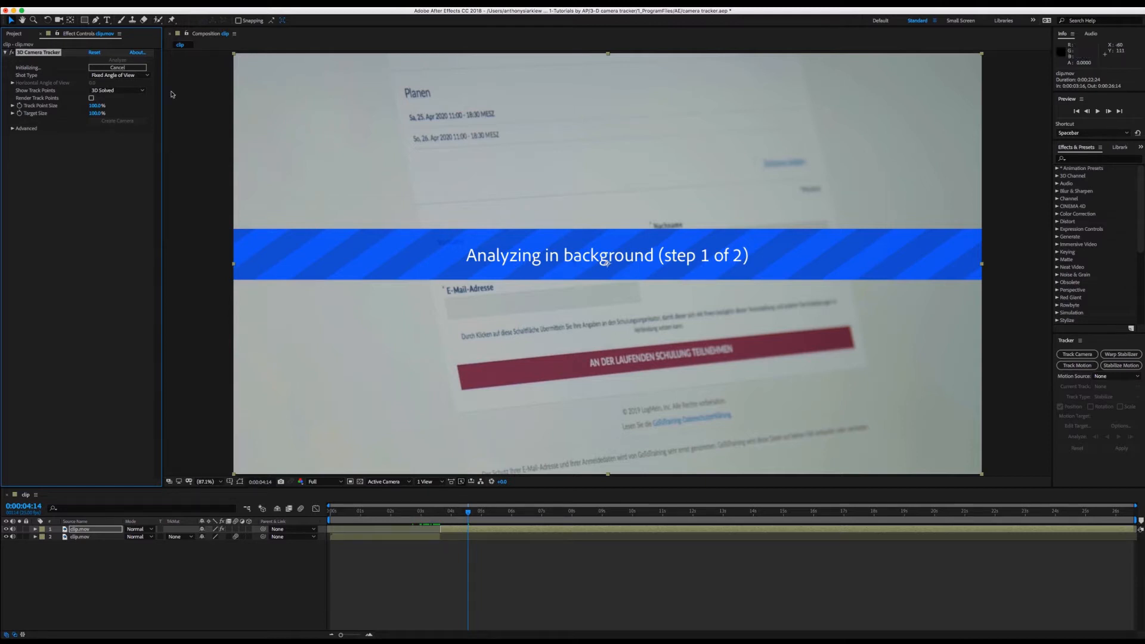
# - Examine the 3D Camera Tracker's shot type choices, track point display choices and advanced settings
pyautogui.click(130, 76)
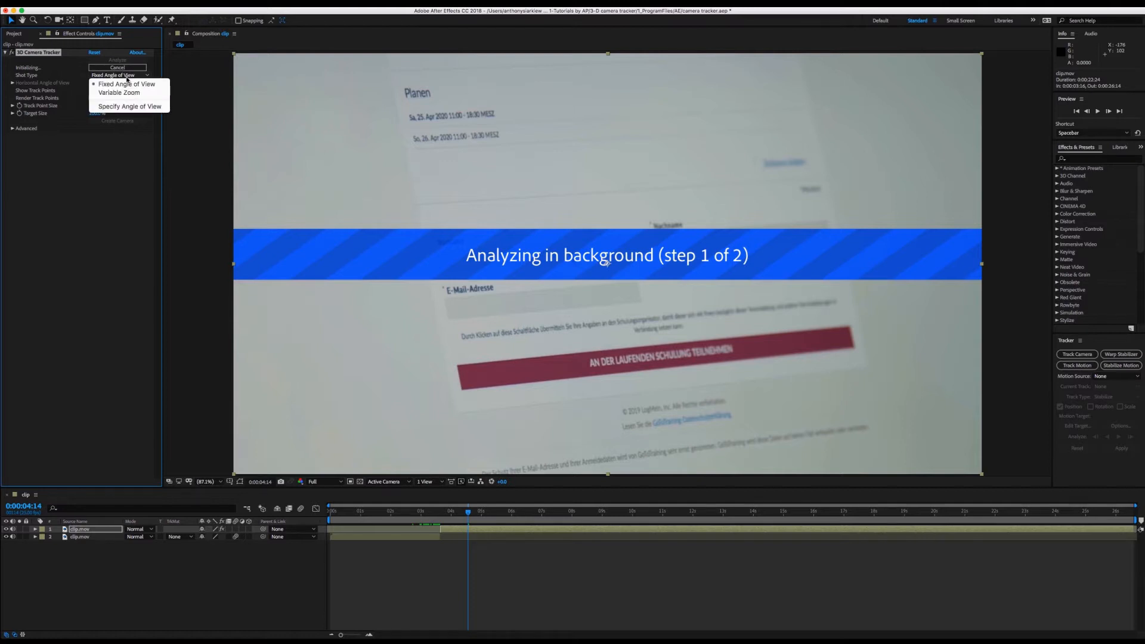
pyautogui.click(110, 146)
pyautogui.click(117, 90)
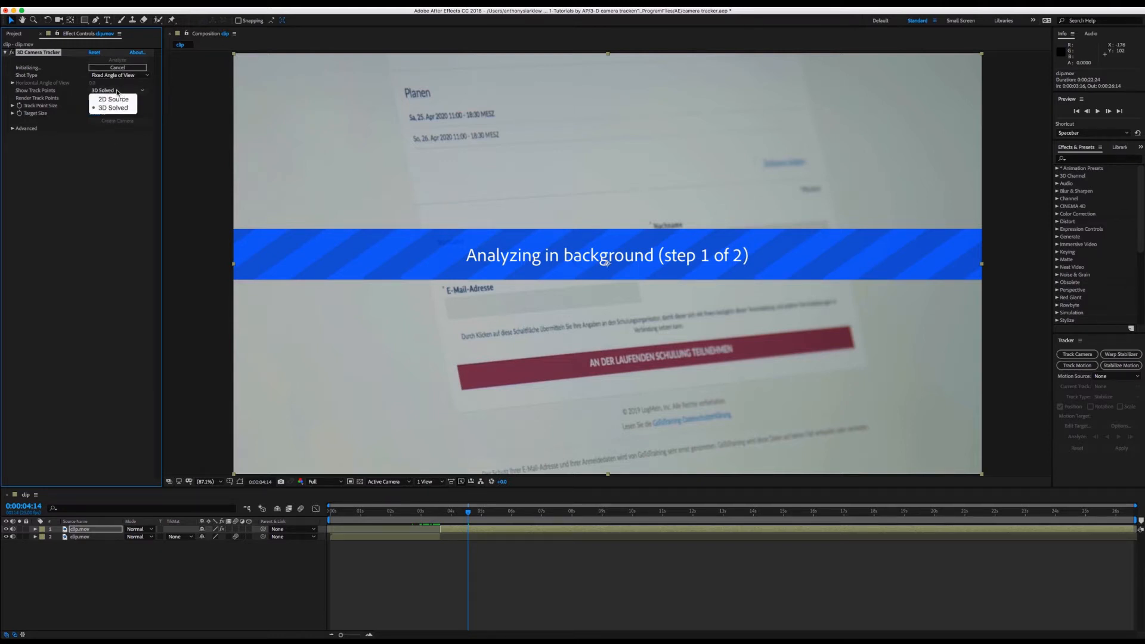
pyautogui.click(111, 144)
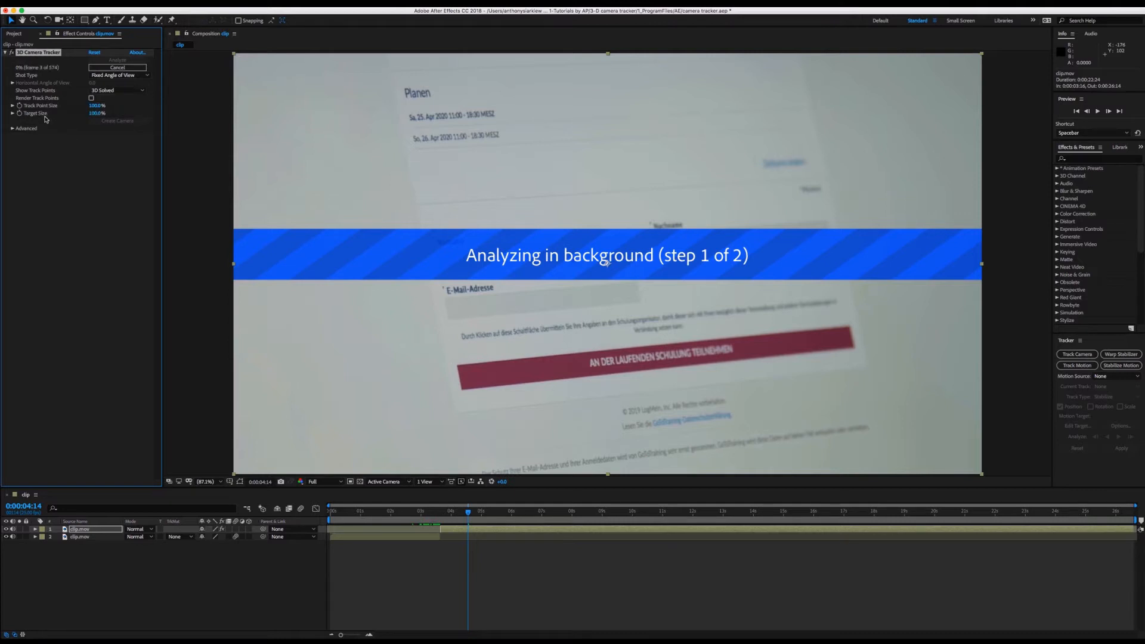
pyautogui.click(12, 129)
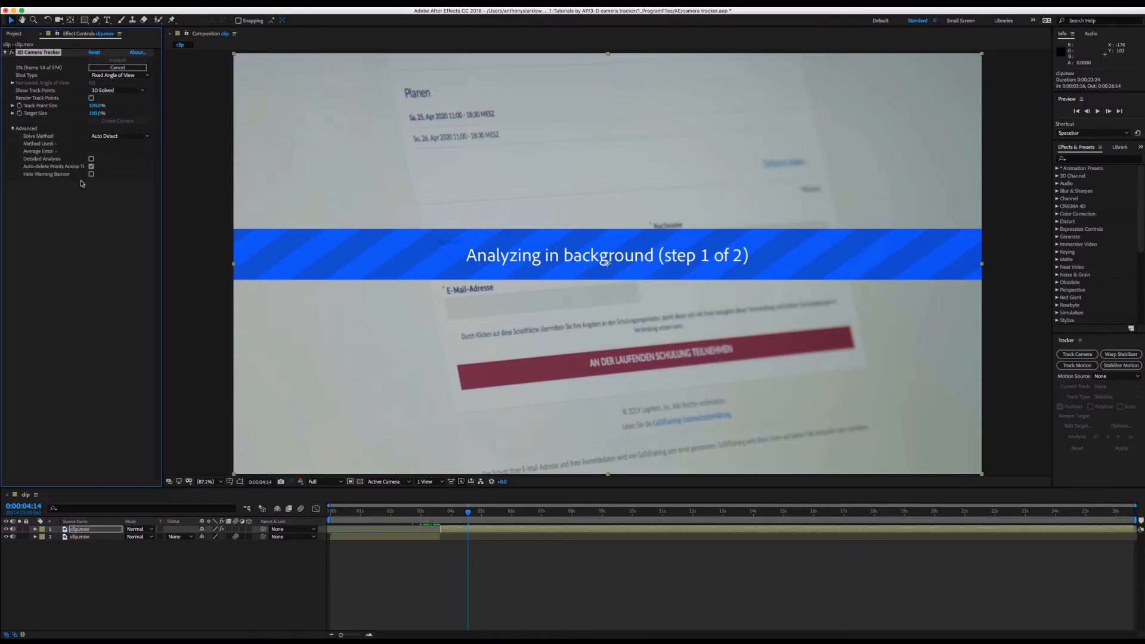
pyautogui.click(12, 129)
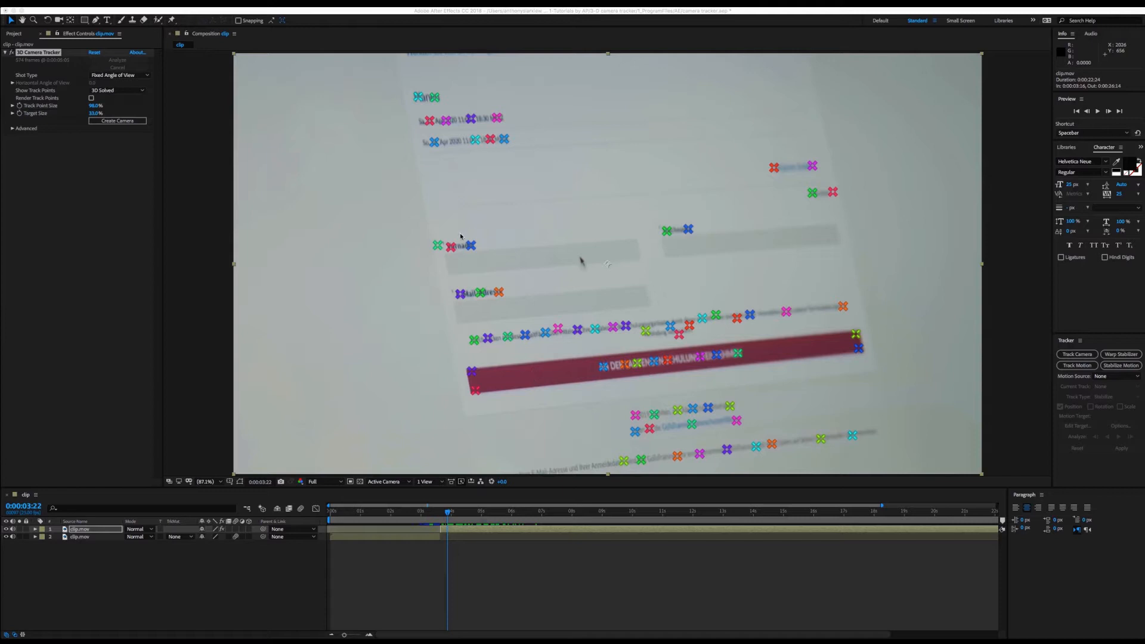
# - Enlarge the 3D Camera Tracker's markers to a track point size of 116% and a target size of 46%
pyautogui.click(549, 529)
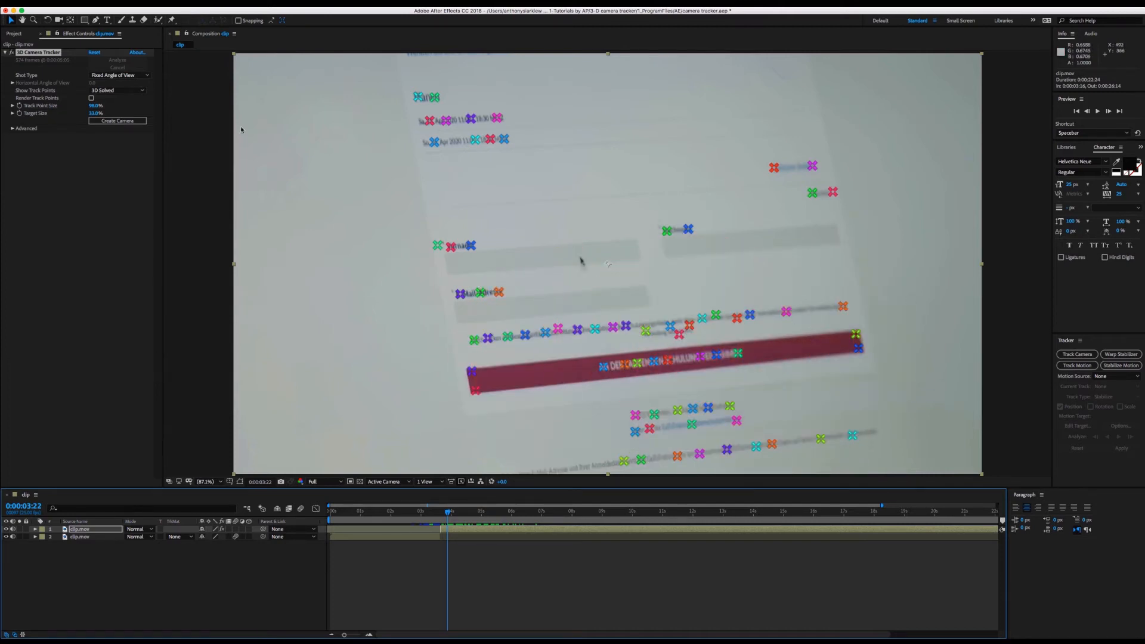
pyautogui.moveTo(93, 106); pyautogui.dragTo(133, 112)
pyautogui.moveTo(584, 271)
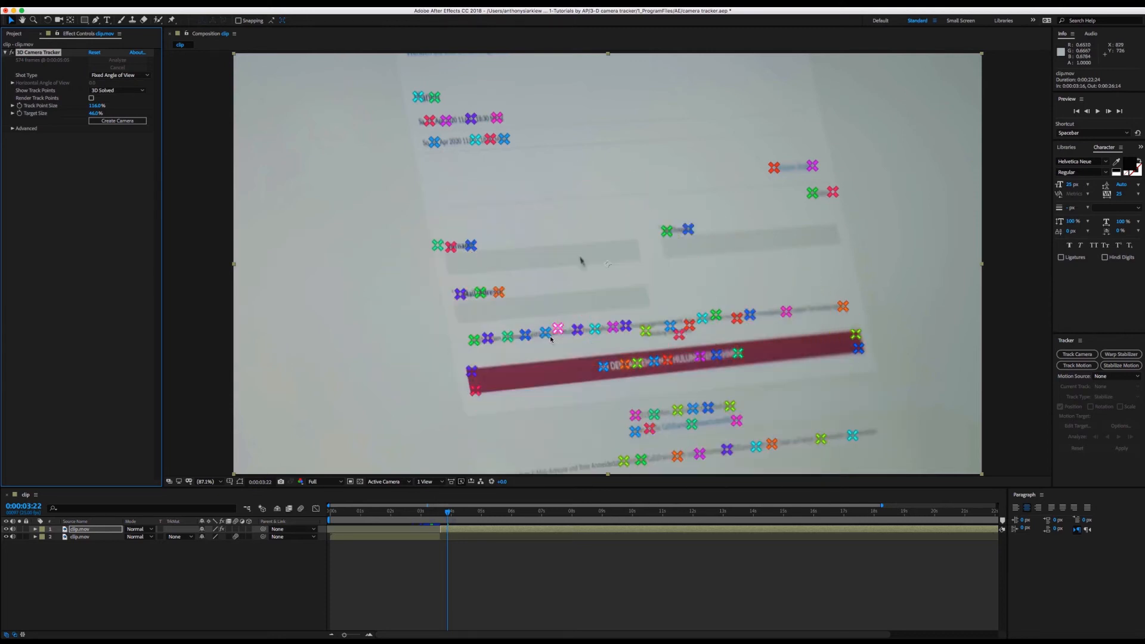
# - Create a solid and camera from the four track points at the corners of the red button
pyautogui.click(471, 371)
pyautogui.keyDown('shift'); pyautogui.click(475, 390); pyautogui.keyUp('shift')
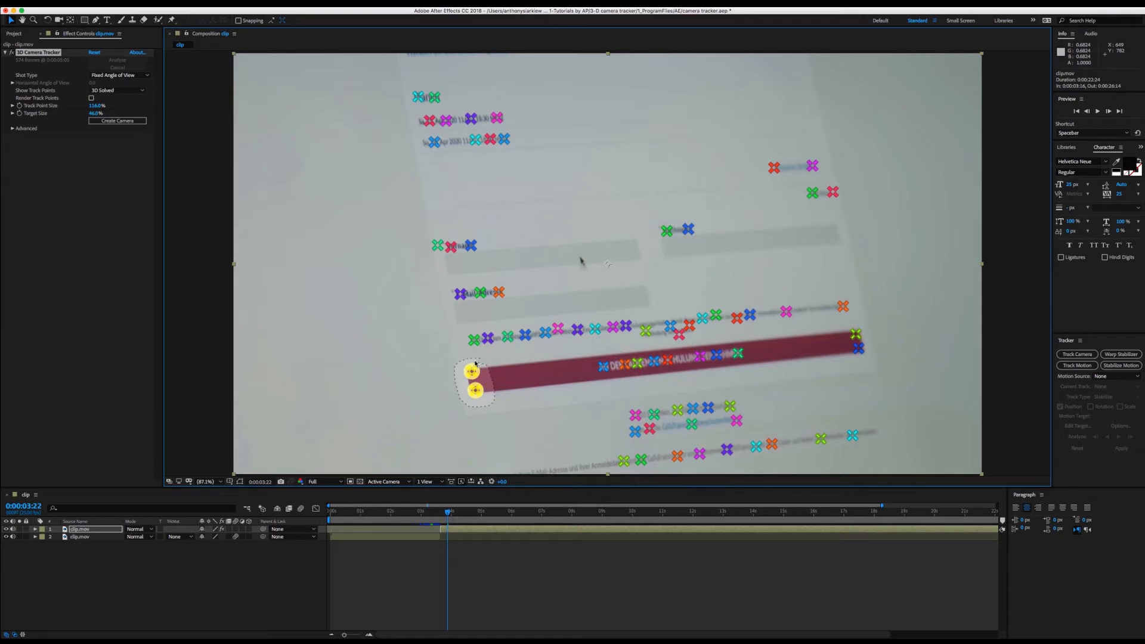
pyautogui.keyDown('shift'); pyautogui.click(856, 334); pyautogui.keyUp('shift')
pyautogui.keyDown('shift'); pyautogui.click(857, 349); pyautogui.keyUp('shift')
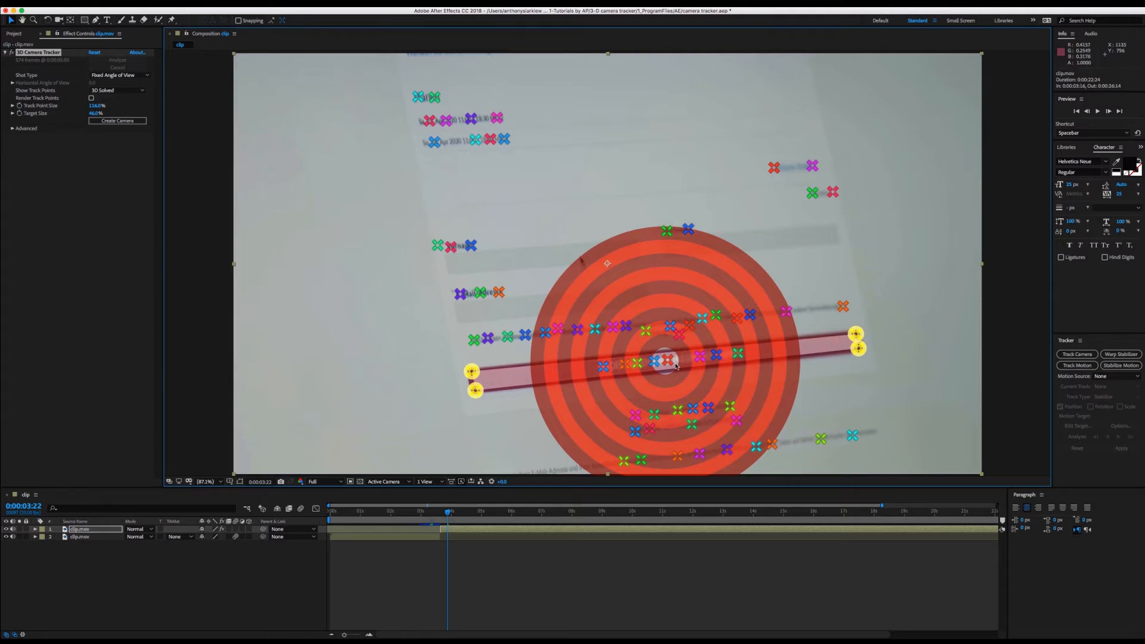
pyautogui.rightClick(653, 336)
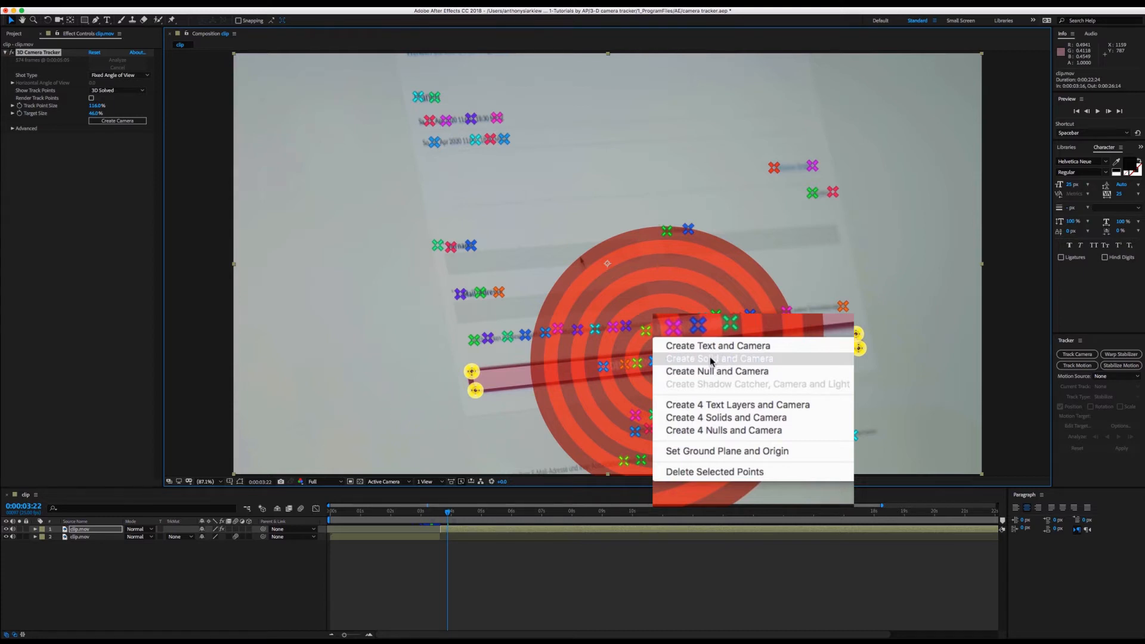
pyautogui.click(724, 380)
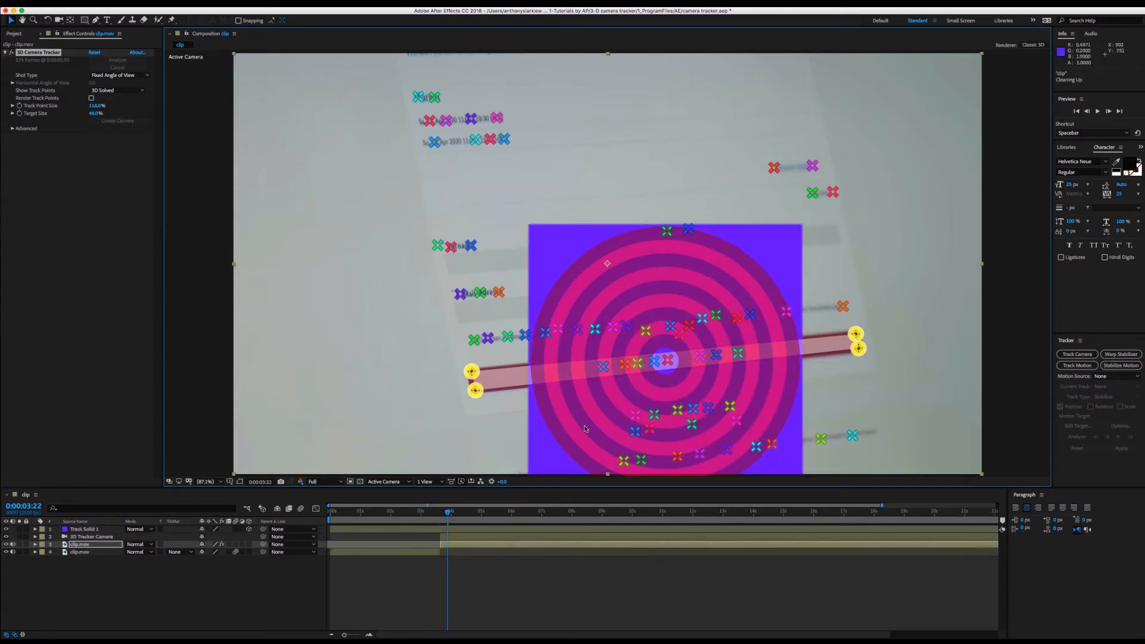
pyautogui.moveTo(447, 513)
pyautogui.mouseDown()
pyautogui.moveTo(599, 513)
pyautogui.moveTo(443, 516)
pyautogui.mouseUp()
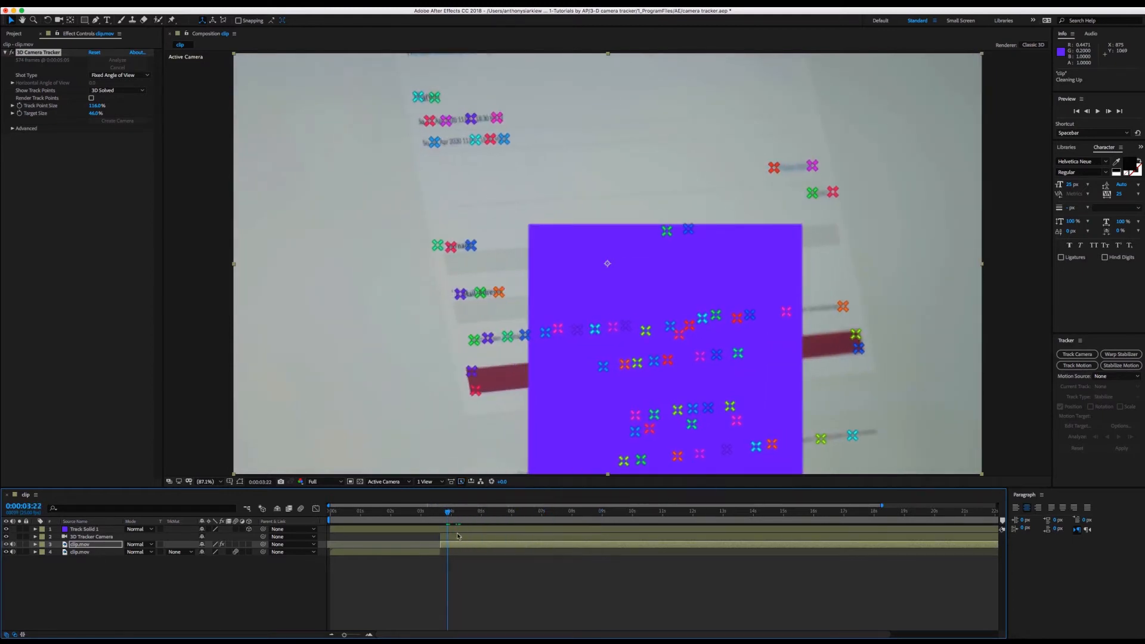
# - Fit Track Solid 1 over the red button by scaling it to 135% wide and 6% high and rotating it 14° on X and -6° on Z
pyautogui.click(456, 530)
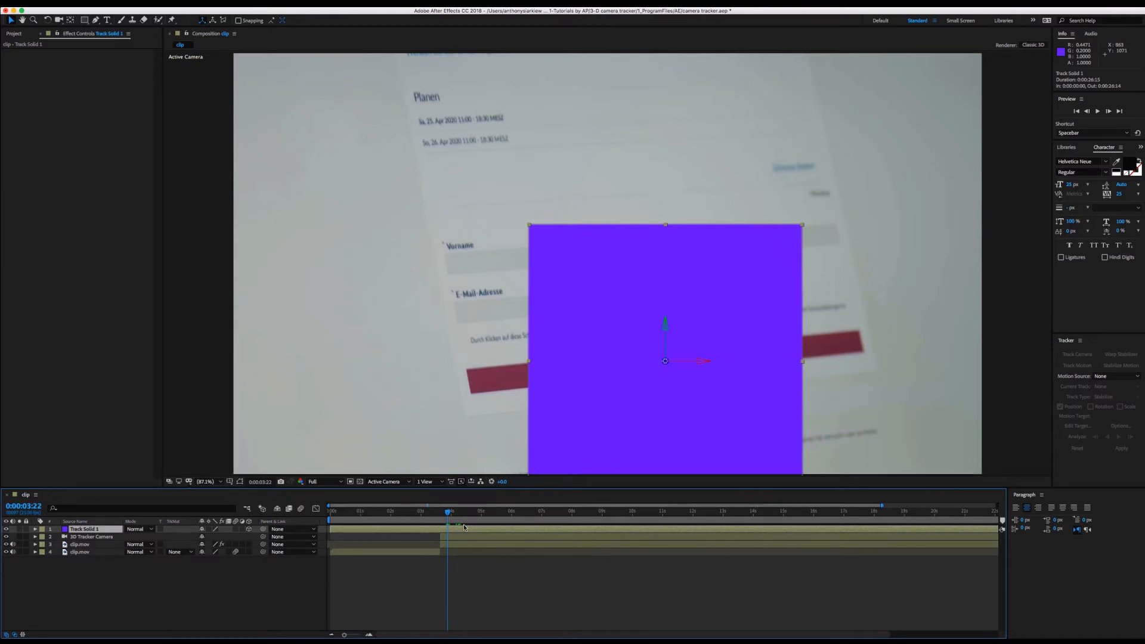
pyautogui.press('s')
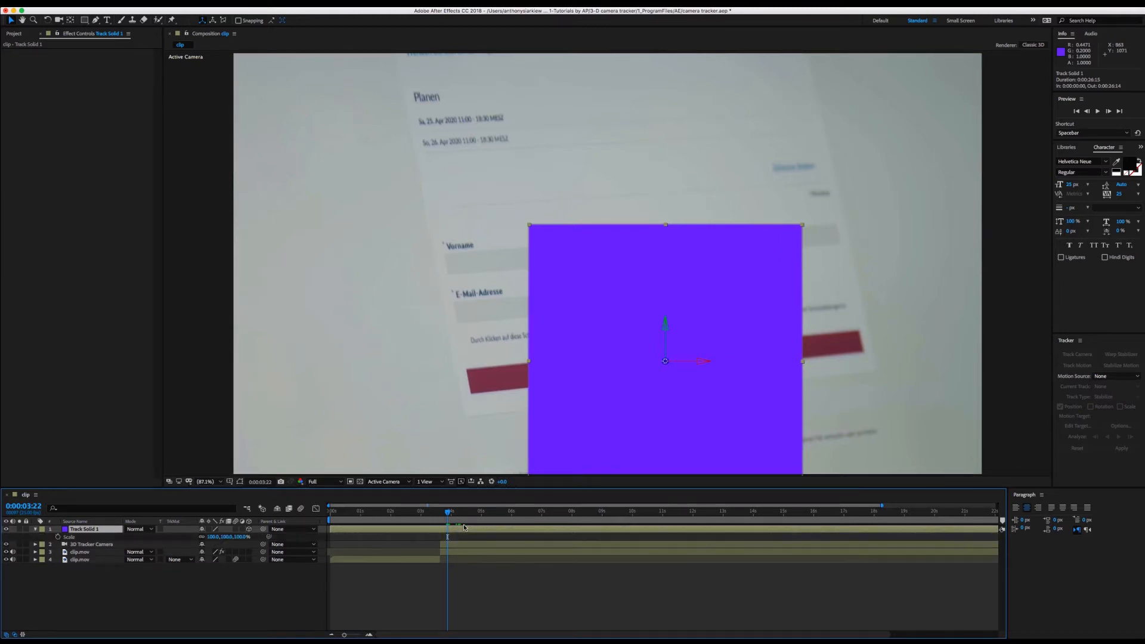
pyautogui.hotkey('shift', 'r')
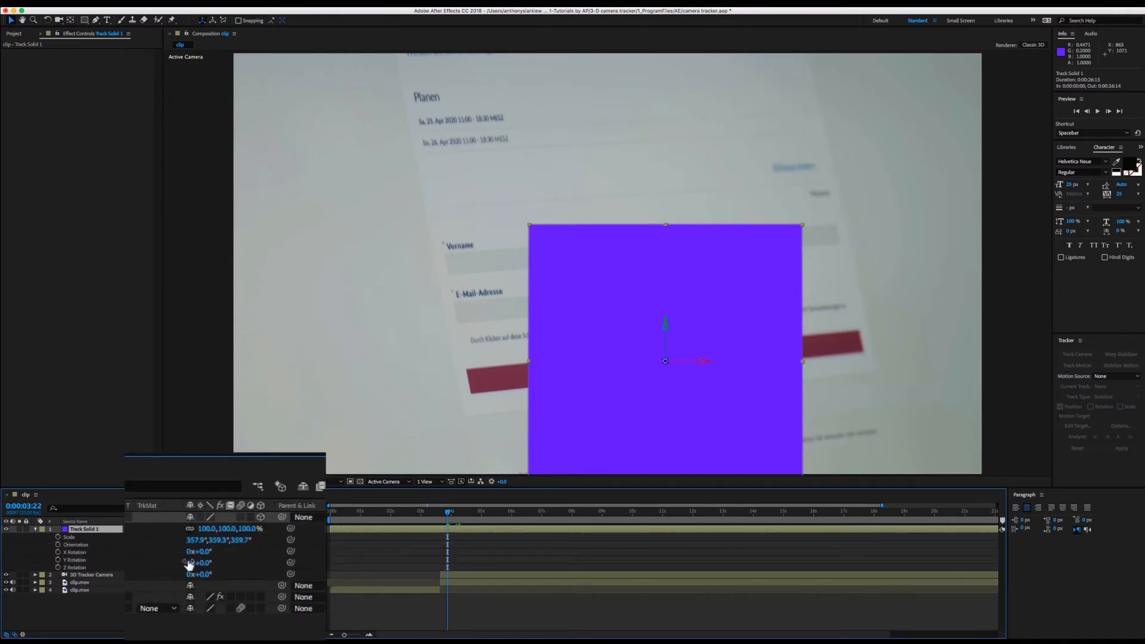
pyautogui.moveTo(250, 529); pyautogui.dragTo(287, 530)
pyautogui.click(189, 529)
pyautogui.moveTo(206, 574); pyautogui.dragTo(203, 575)
pyautogui.moveTo(208, 552); pyautogui.dragTo(219, 529)
pyautogui.click(118, 529)
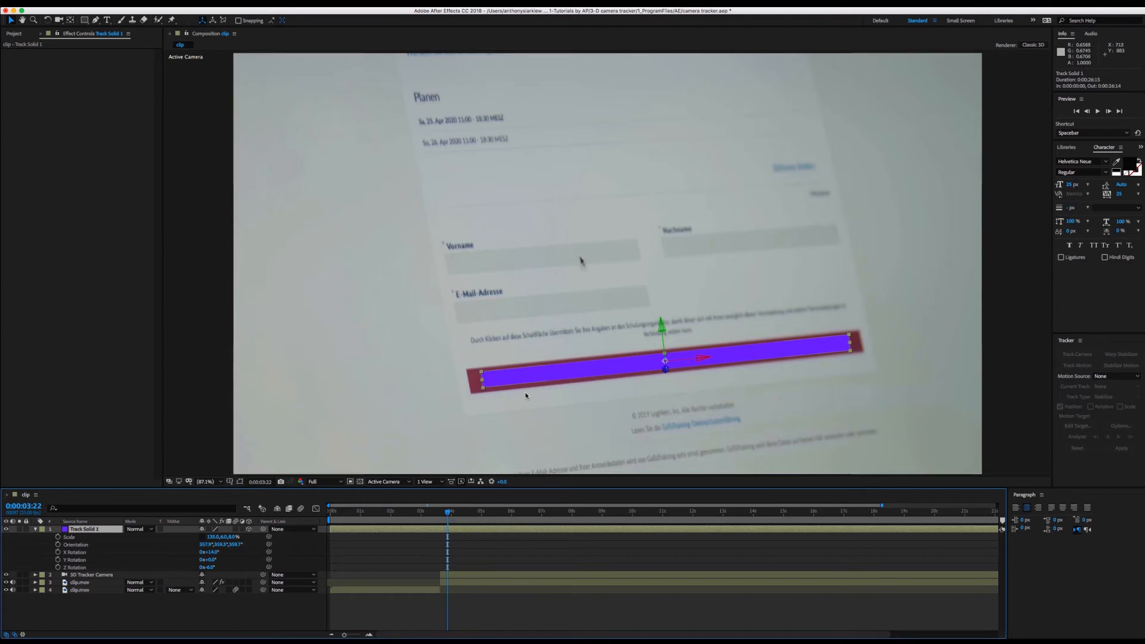
pyautogui.click(225, 537)
pyautogui.press('Up')
pyautogui.press('Up')
pyautogui.press('Down')
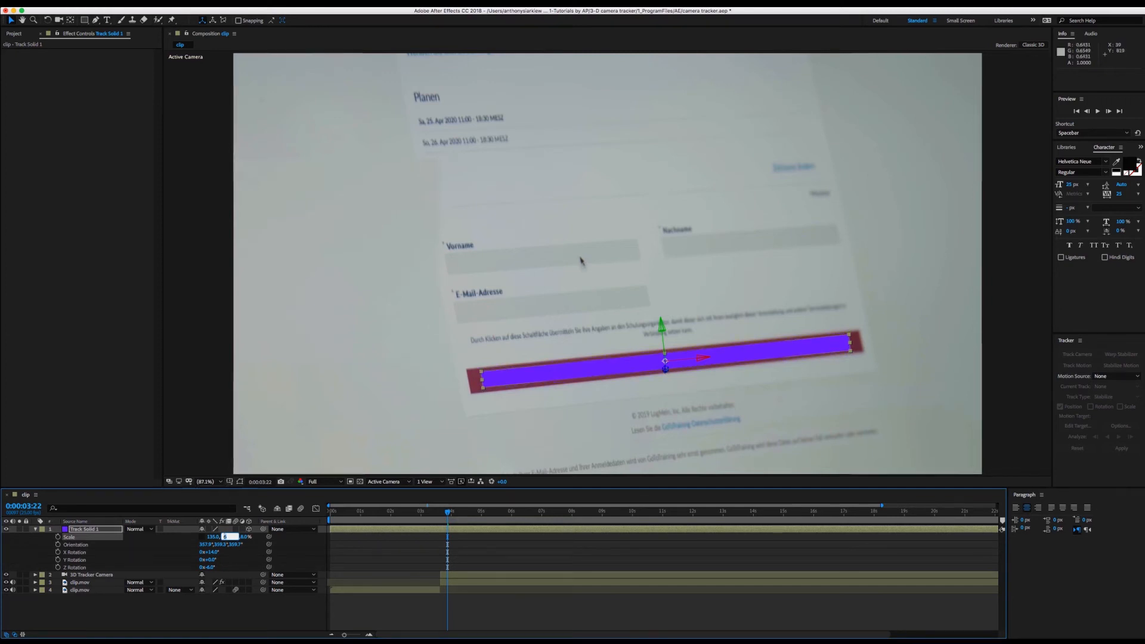
# - Apply Gradient Ramp to Track Solid 1, placing the ramp start at the red button's left end and sampling the start color there
pyautogui.click(194, 6)
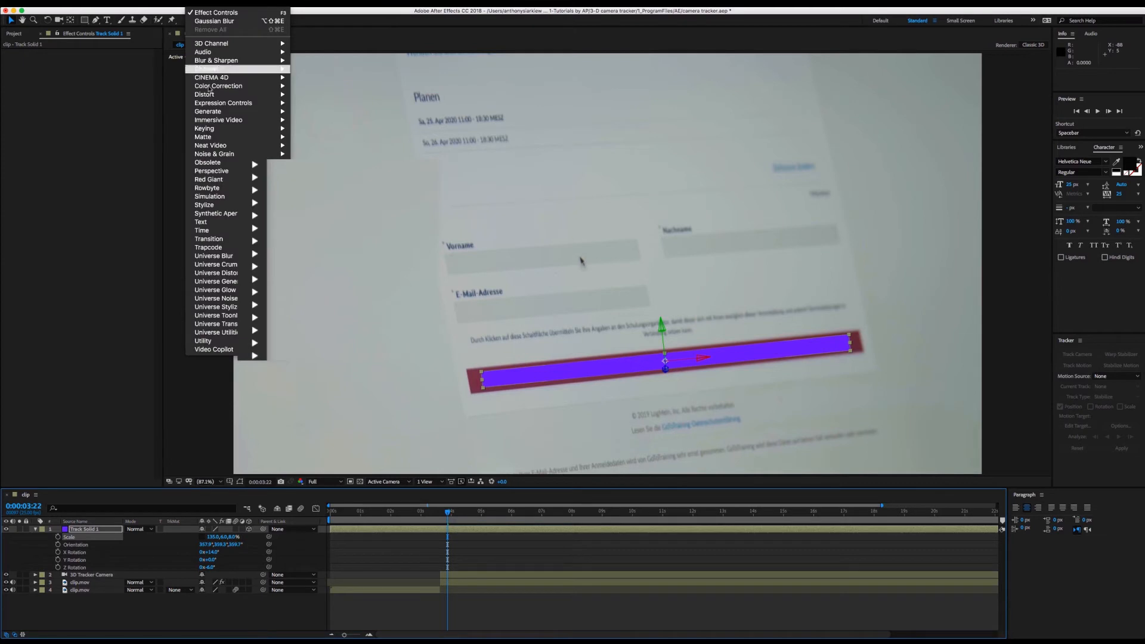
pyautogui.moveTo(213, 111)
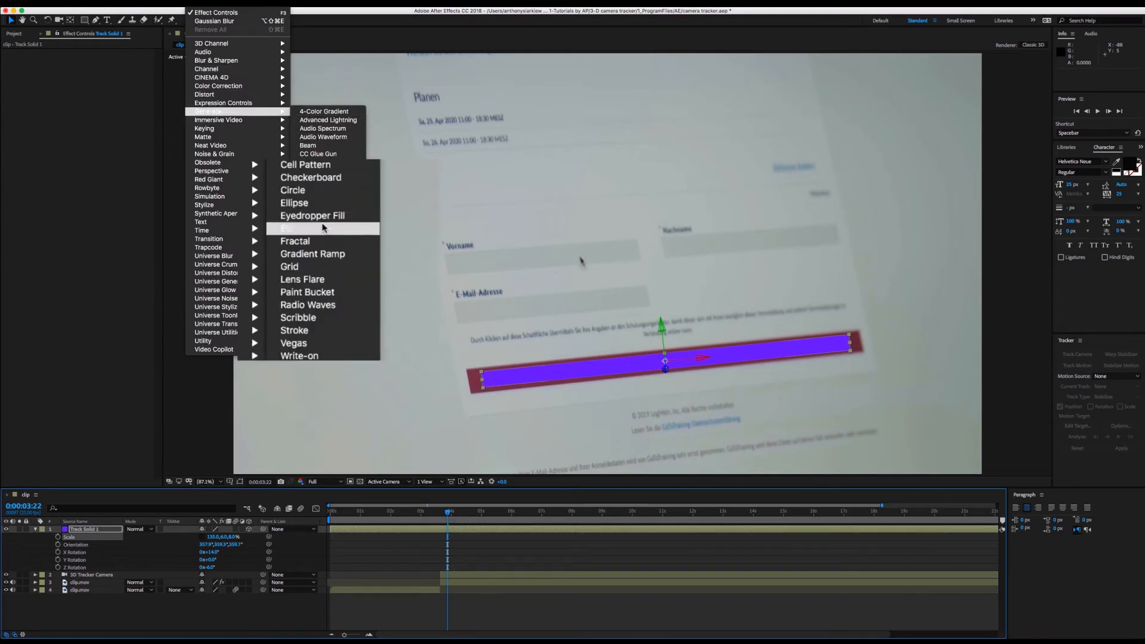
pyautogui.click(313, 253)
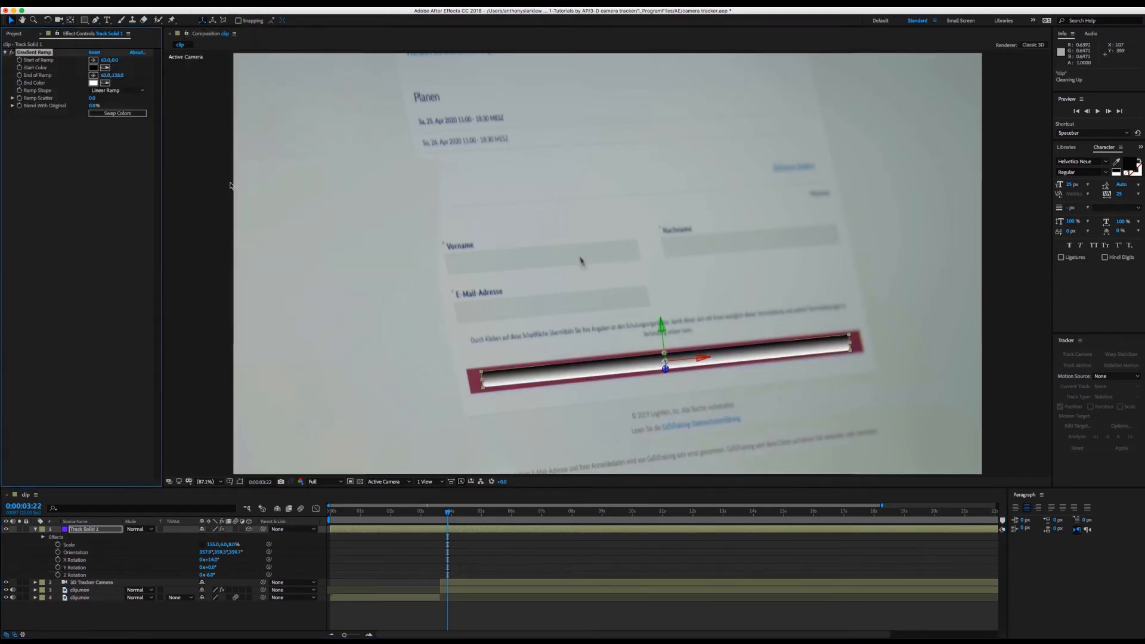
pyautogui.click(93, 60)
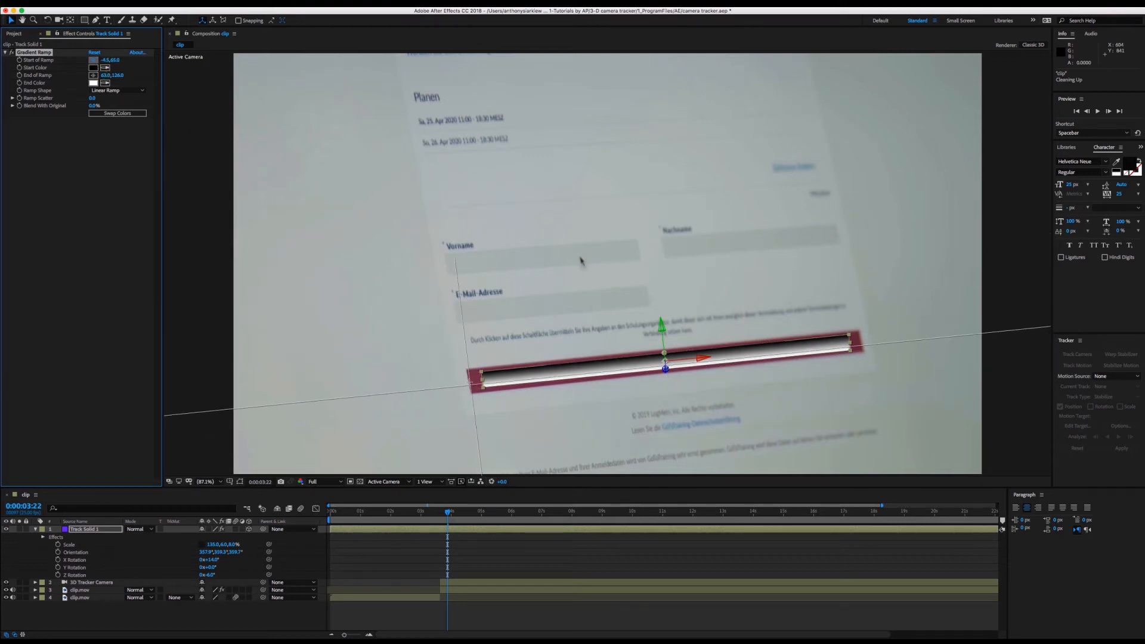
pyautogui.click(469, 382)
pyautogui.click(105, 68)
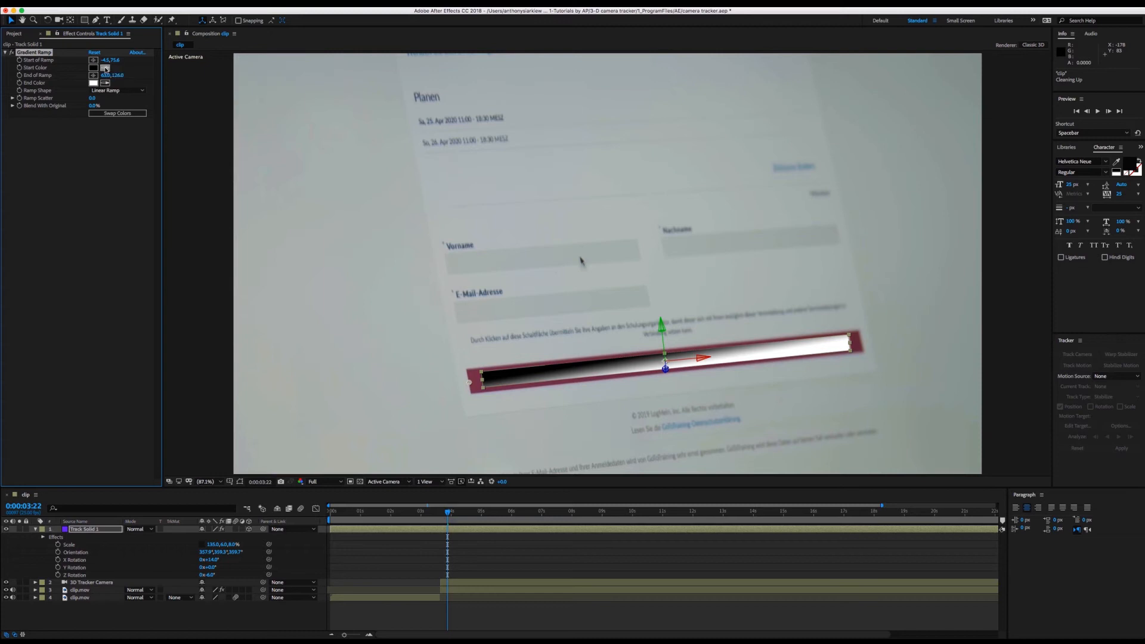
pyautogui.click(477, 385)
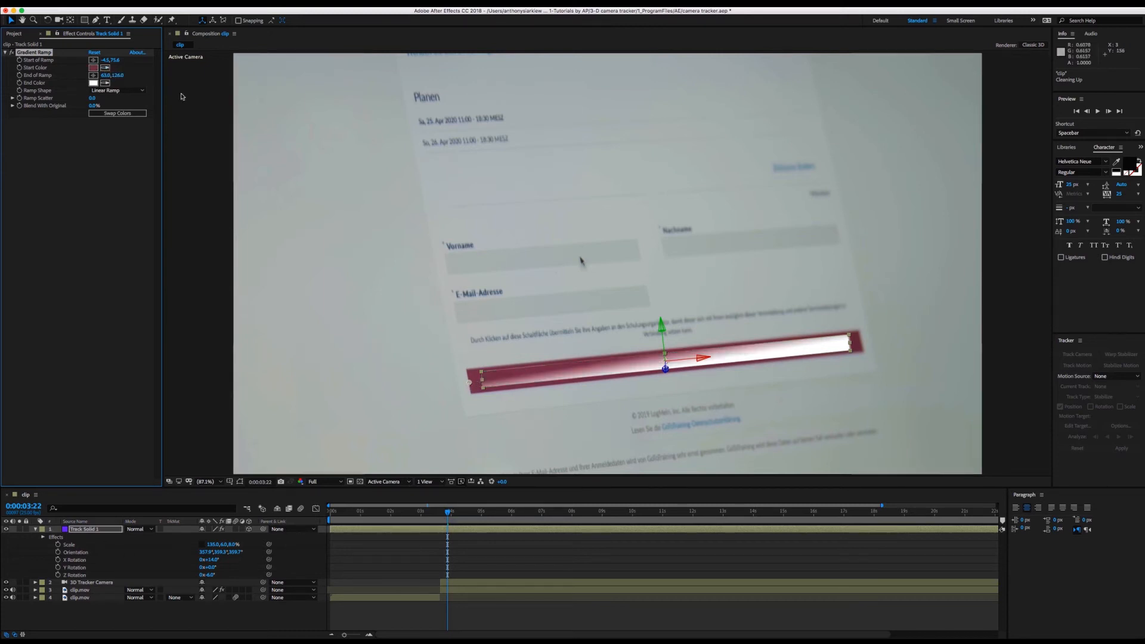
# - Place the ramp end at the red button's right end and sample the end color from the red there
pyautogui.click(94, 76)
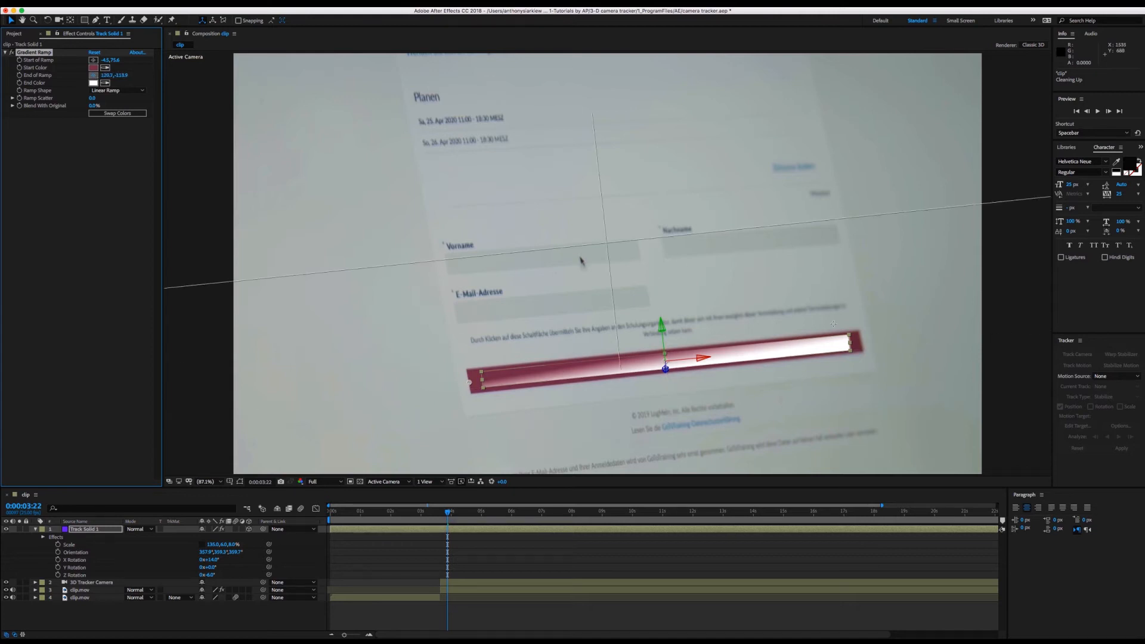
pyautogui.click(853, 341)
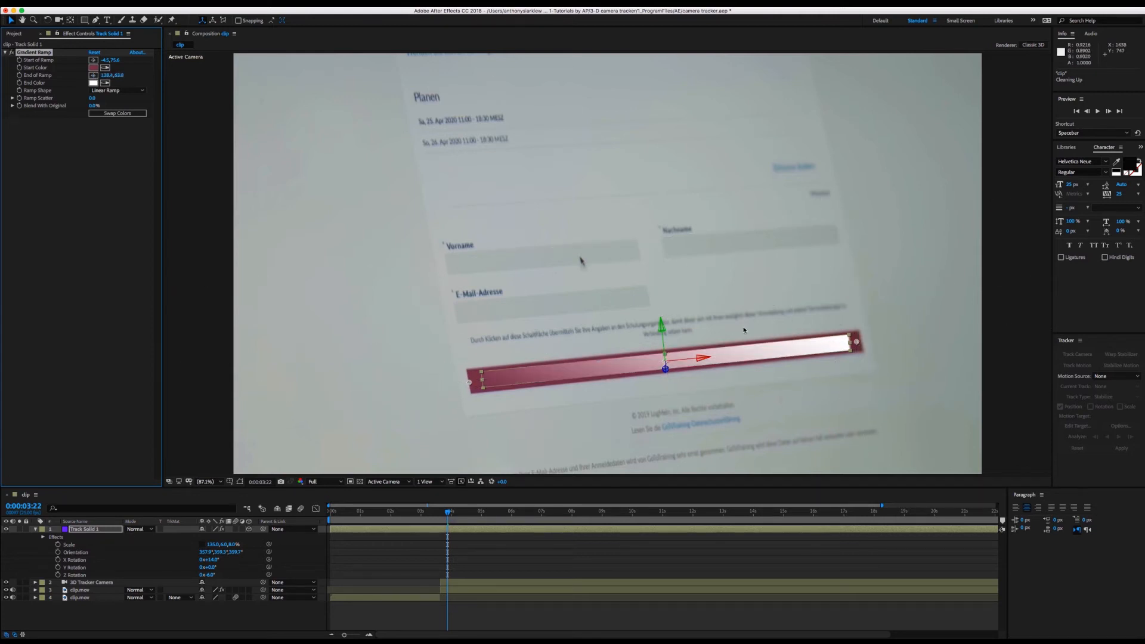
pyautogui.click(105, 84)
pyautogui.click(855, 351)
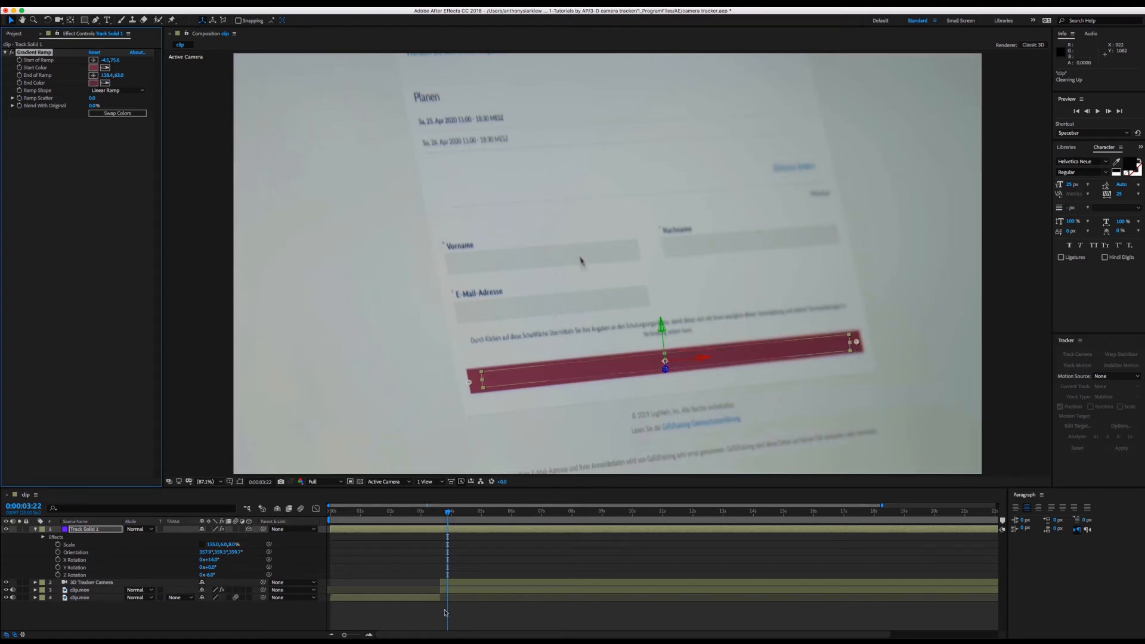
# - Apply Gaussian Blur to Track Solid 1 with a blurriness of 3 to soften its edges against the footage
pyautogui.moveTo(448, 513); pyautogui.dragTo(459, 538)
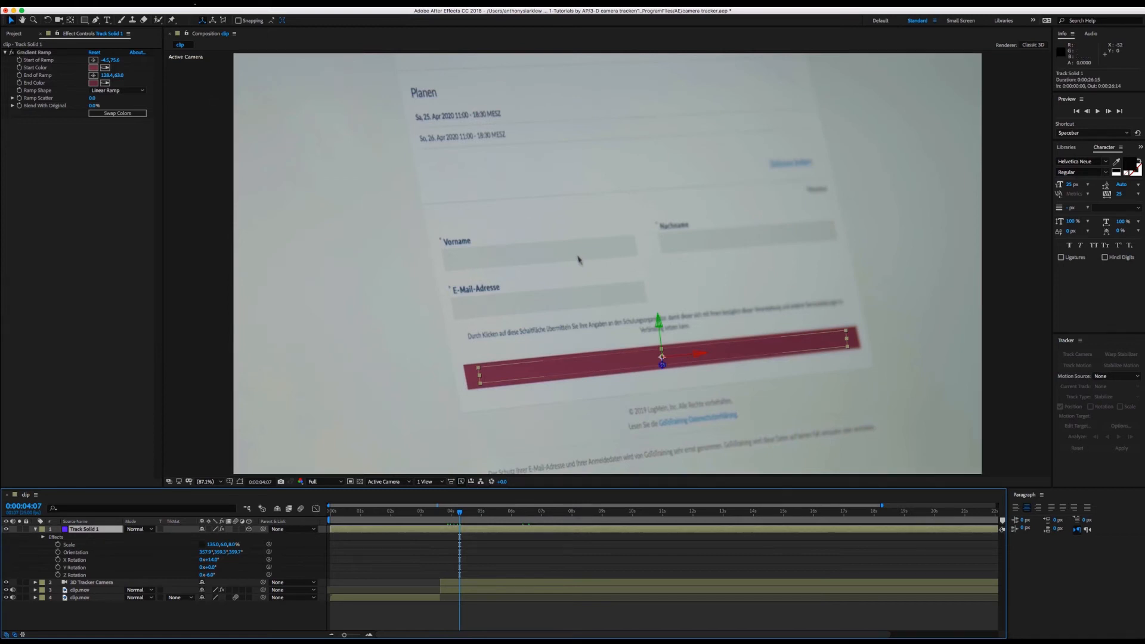
pyautogui.click(195, 4)
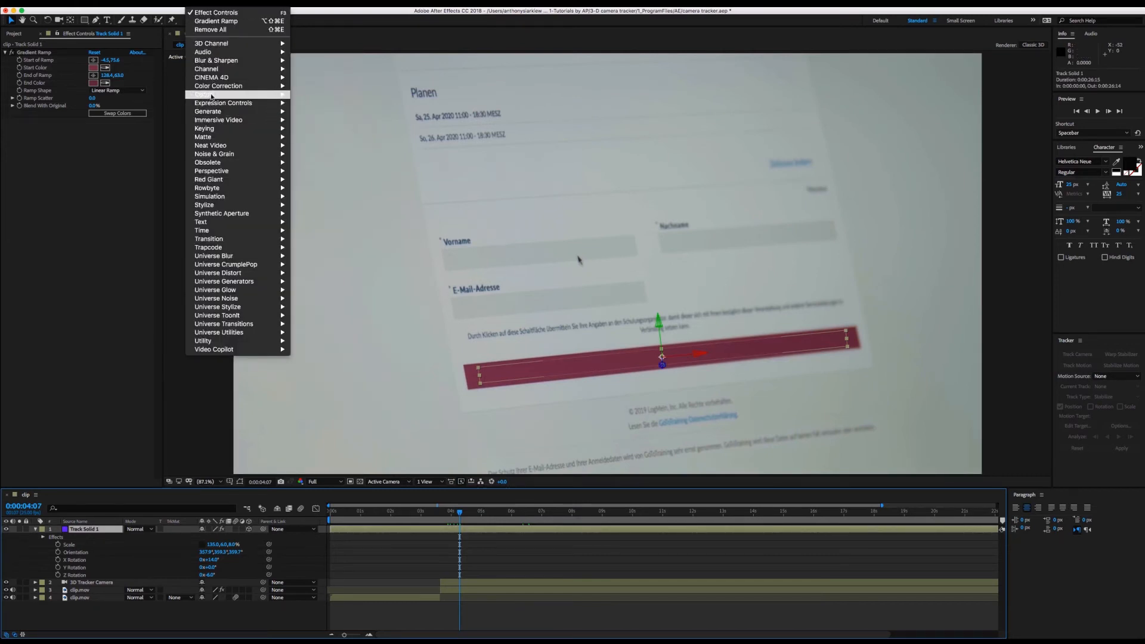
pyautogui.moveTo(209, 69)
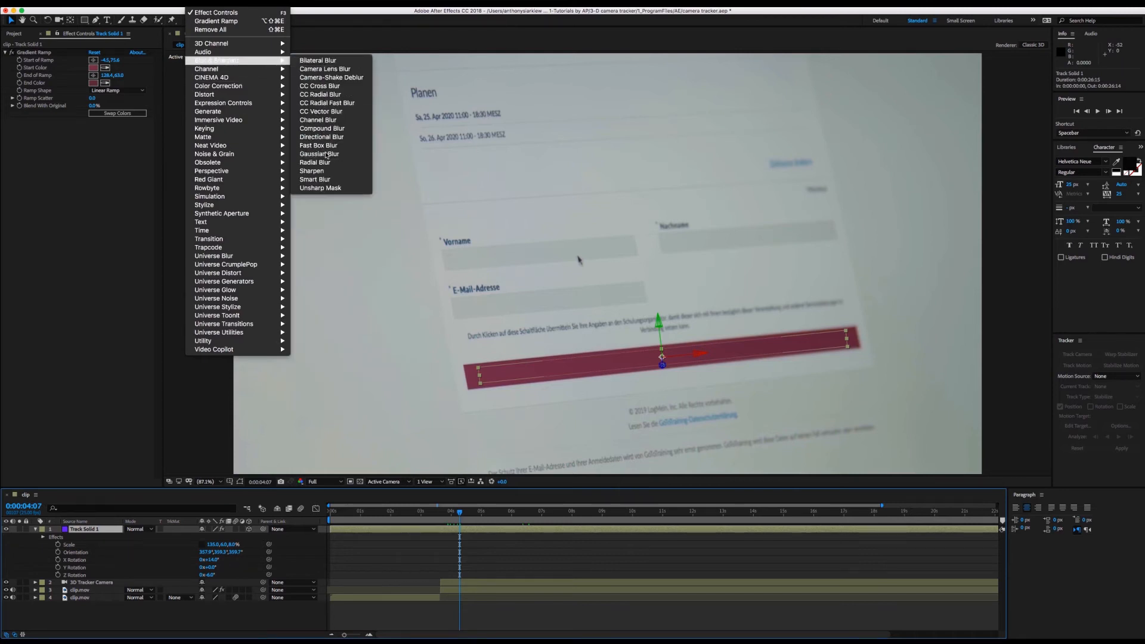
pyautogui.click(319, 153)
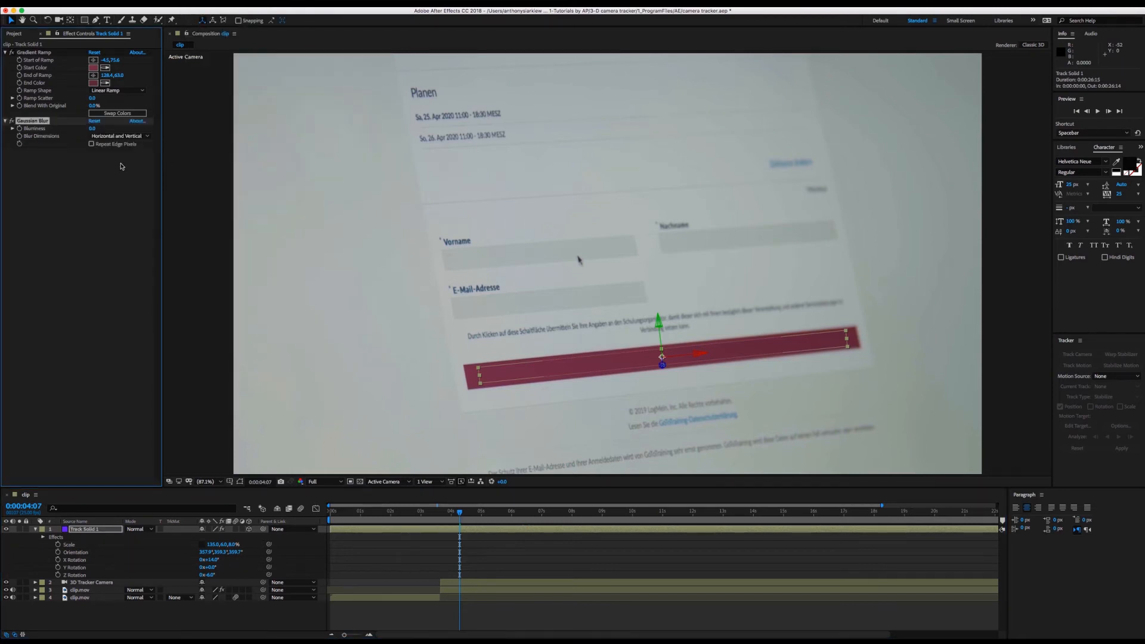
pyautogui.click(92, 129)
pyautogui.write('3')
pyautogui.press('Return')
# - At 0:00:05:24, create a text layer from the four 3D Camera Tracker points at the red button's corners
pyautogui.moveTo(460, 512); pyautogui.dragTo(512, 521)
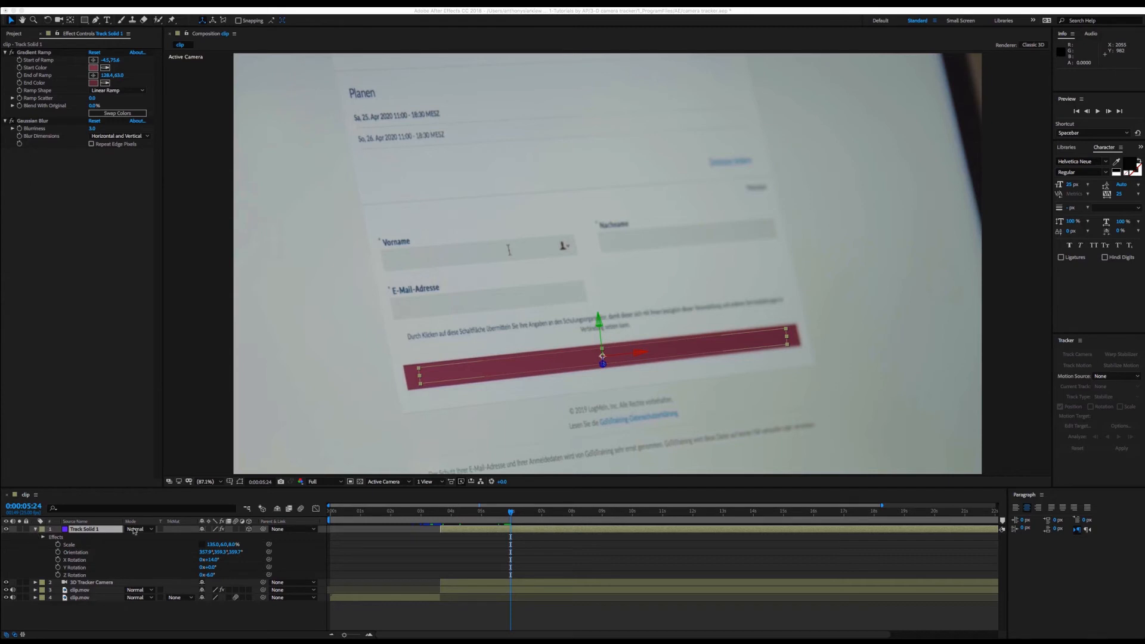
pyautogui.click(462, 530)
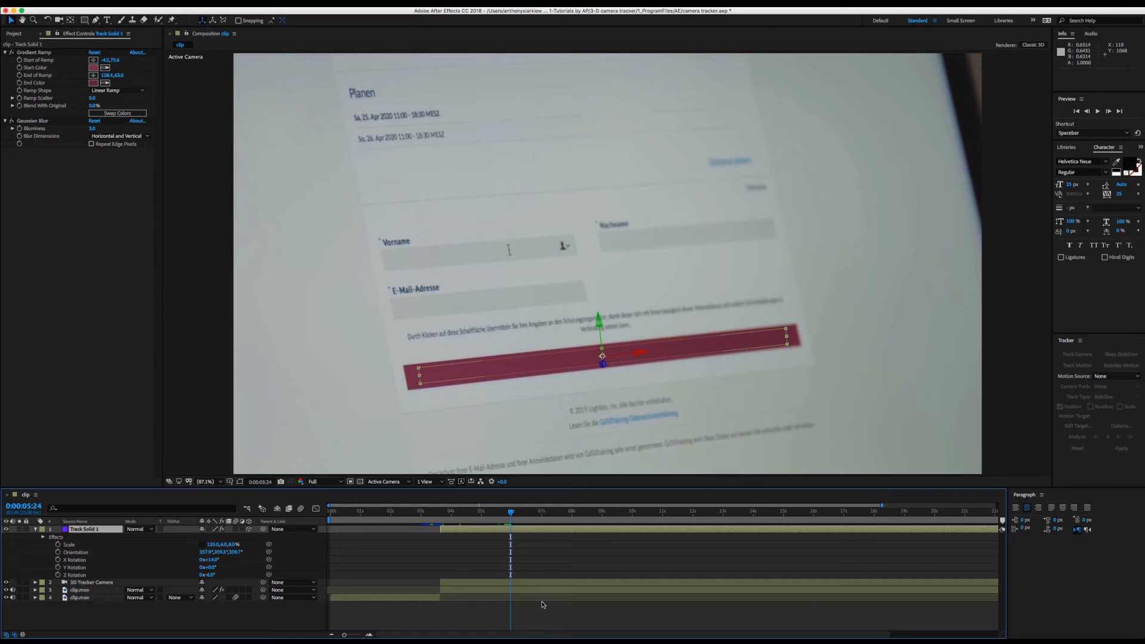
pyautogui.click(486, 590)
pyautogui.click(28, 54)
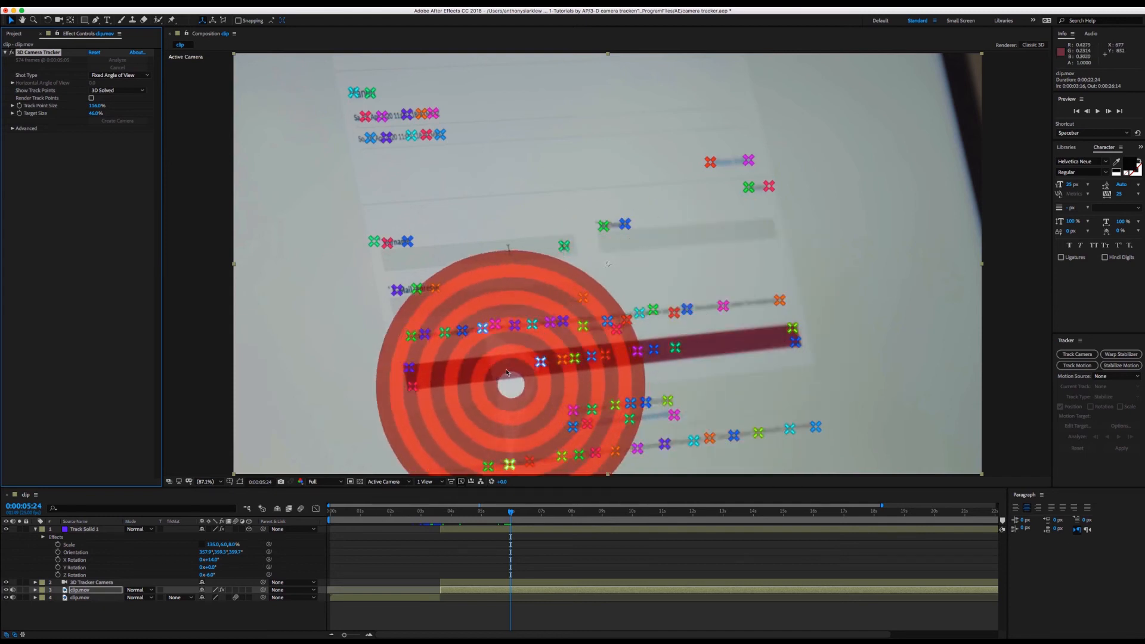
pyautogui.moveTo(416, 348)
pyautogui.mouseDown()
pyautogui.moveTo(395, 369)
pyautogui.moveTo(416, 401)
pyautogui.moveTo(415, 350)
pyautogui.mouseUp()
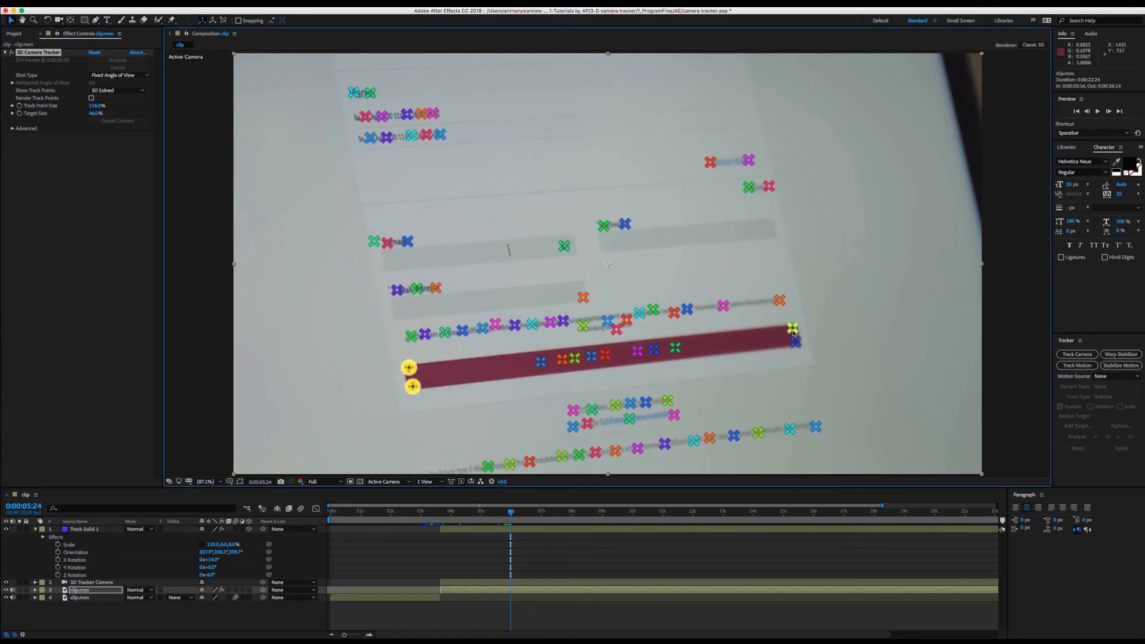
pyautogui.moveTo(785, 319)
pyautogui.mouseDown()
pyautogui.moveTo(805, 353)
pyautogui.moveTo(794, 322)
pyautogui.mouseUp()
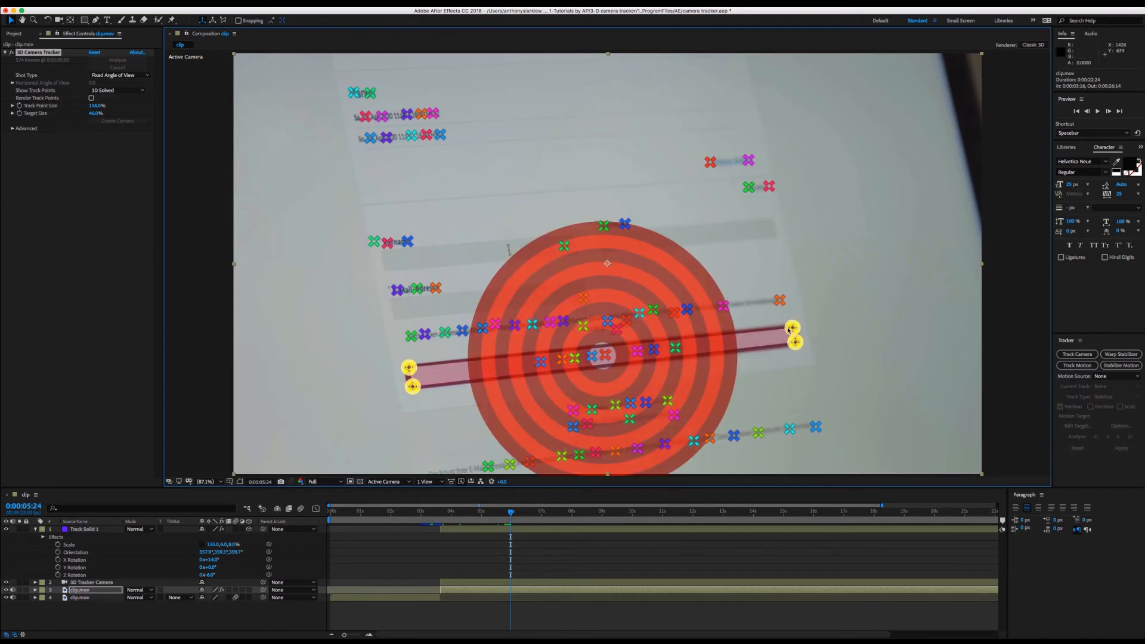
pyautogui.rightClick(617, 353)
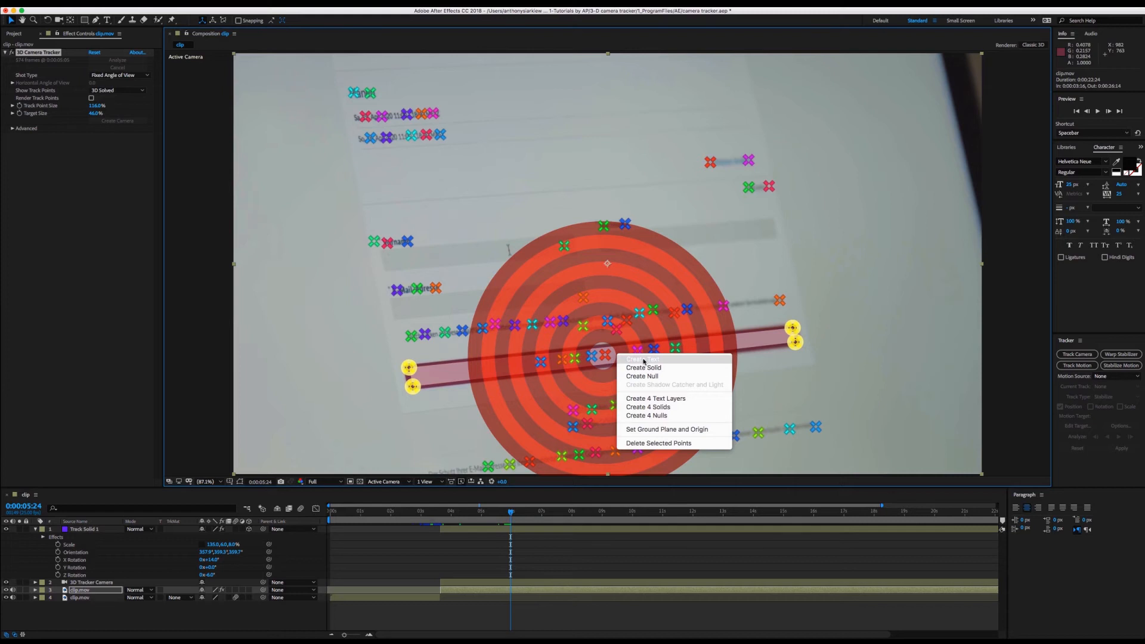
pyautogui.click(644, 361)
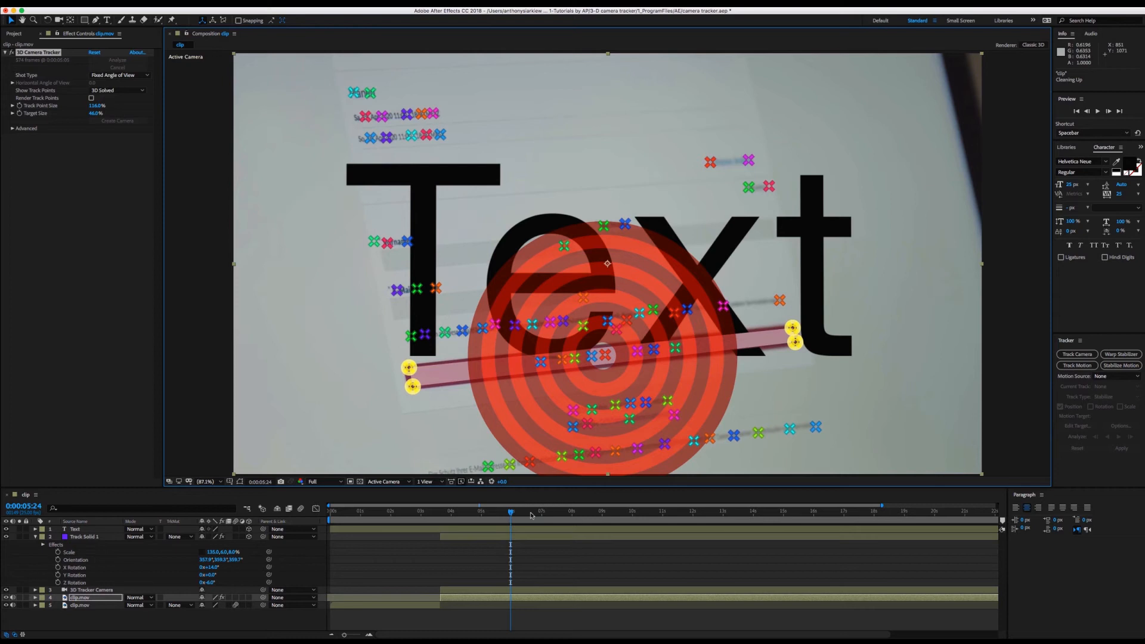
# - Scale the new text layer to 36.8%, set its Z position to -4929.8 and rotate it -7° on Z
pyautogui.click(534, 530)
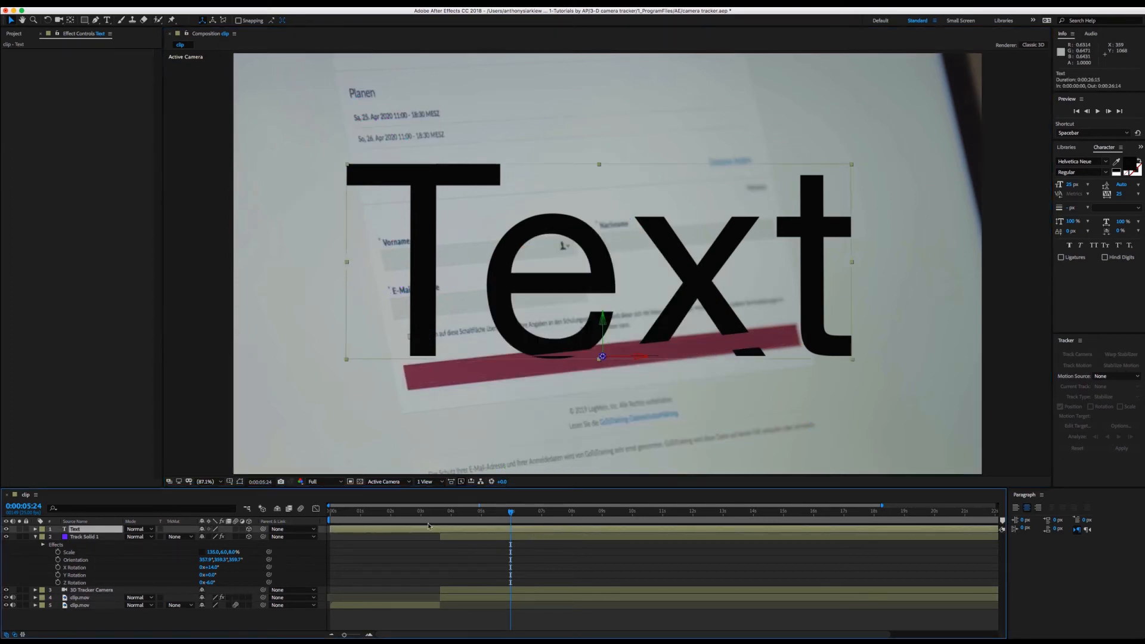
pyautogui.press('r')
pyautogui.hotkey('shift', 's')
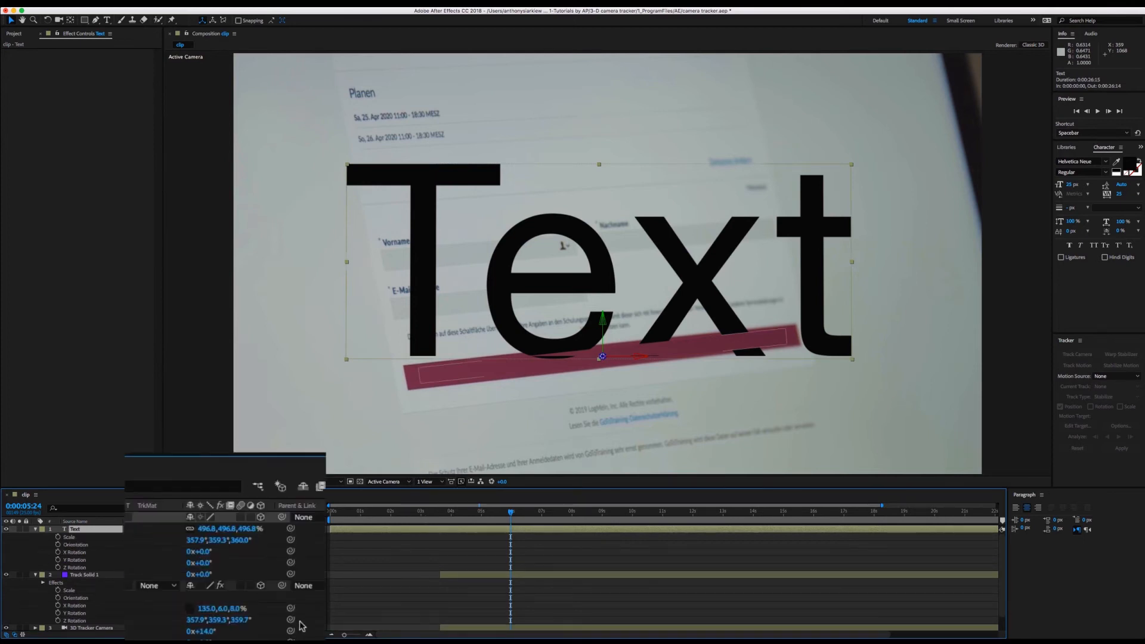
pyautogui.hotkey('shift', 'p')
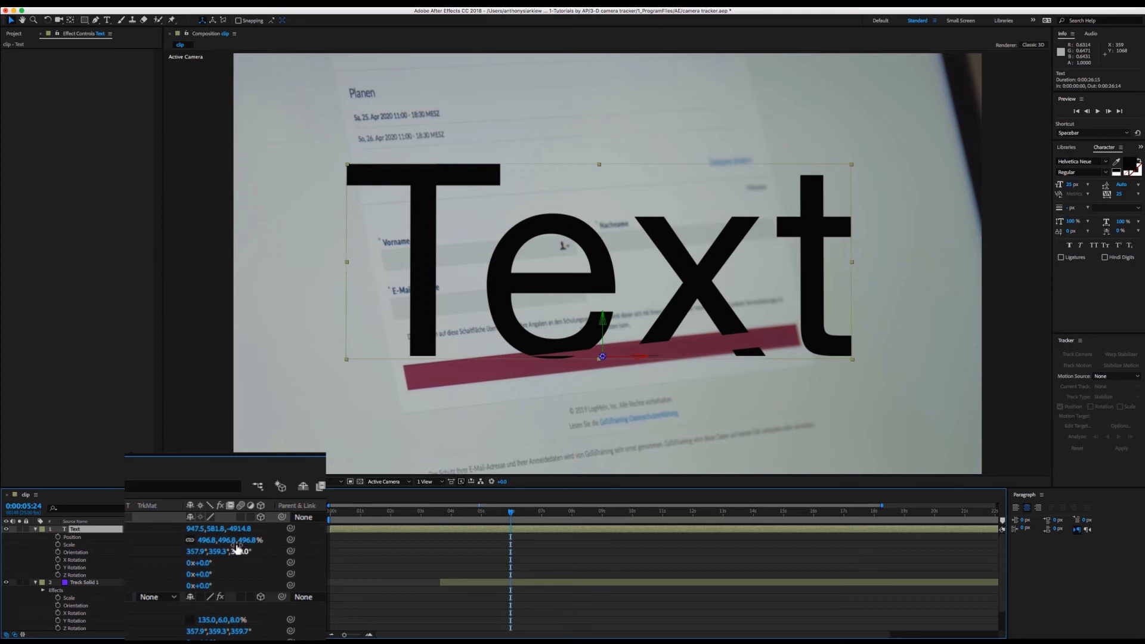
pyautogui.moveTo(238, 548); pyautogui.dragTo(146, 552)
pyautogui.moveTo(136, 602); pyautogui.dragTo(132, 602)
pyautogui.moveTo(242, 529); pyautogui.dragTo(235, 530)
pyautogui.moveTo(207, 585); pyautogui.dragTo(202, 585)
# - Recolor the text light grey by sampling the footage just above the red button
pyautogui.doubleClick(83, 529)
pyautogui.click(1116, 161)
pyautogui.click(641, 335)
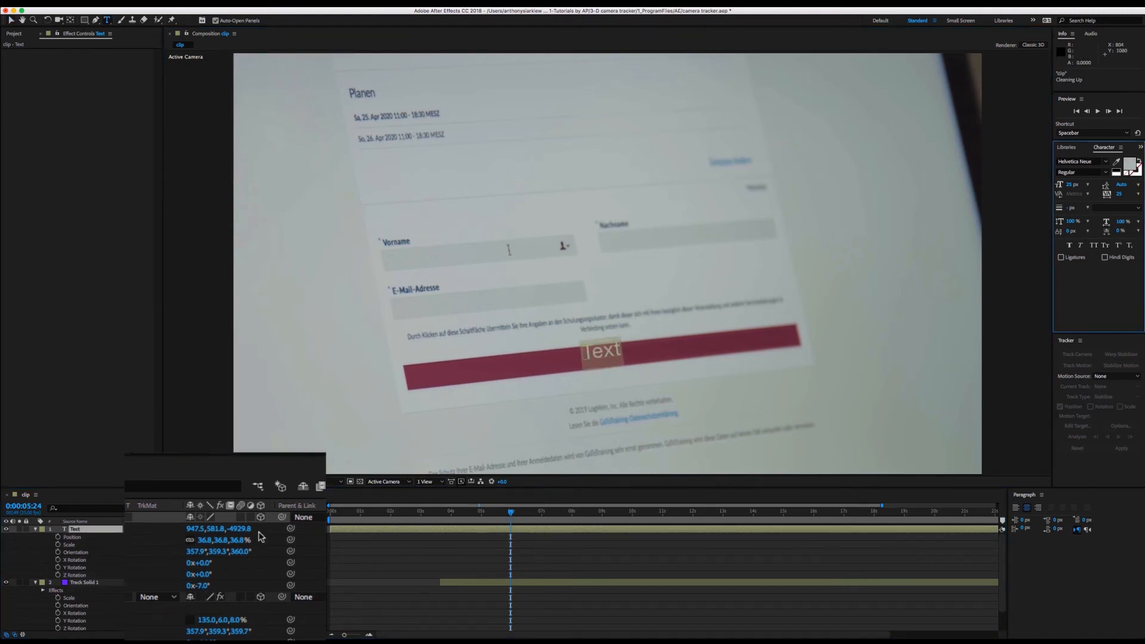
# - Replace the text with "registration" in all caps at a smaller font size, with Y position 583.8 and Y rotation -22°
pyautogui.moveTo(216, 528); pyautogui.dragTo(218, 528)
pyautogui.moveTo(202, 574); pyautogui.dragTo(185, 574)
pyautogui.moveTo(1071, 185); pyautogui.dragTo(1066, 186)
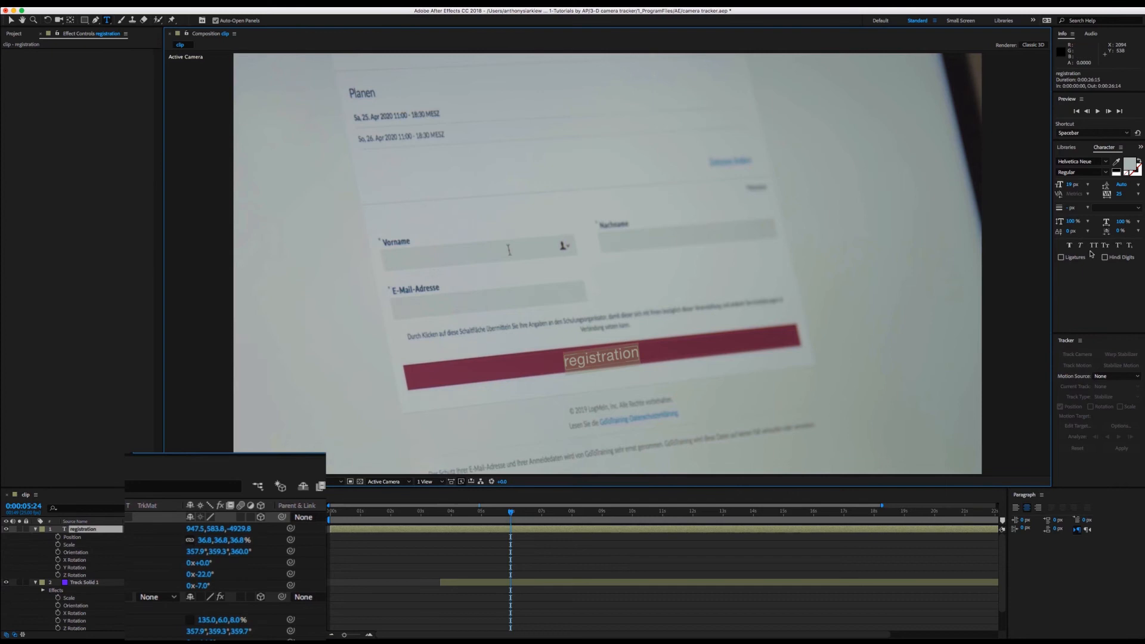
pyautogui.press('super+shift+k')
# - Scale the registration text to 24.8% and set its rotation to -12° on X and -7° on Y
pyautogui.moveTo(206, 540); pyautogui.dragTo(214, 575)
pyautogui.moveTo(205, 563); pyautogui.dragTo(207, 587)
pyautogui.click(239, 575)
pyautogui.scroll(-1, 738, 411)
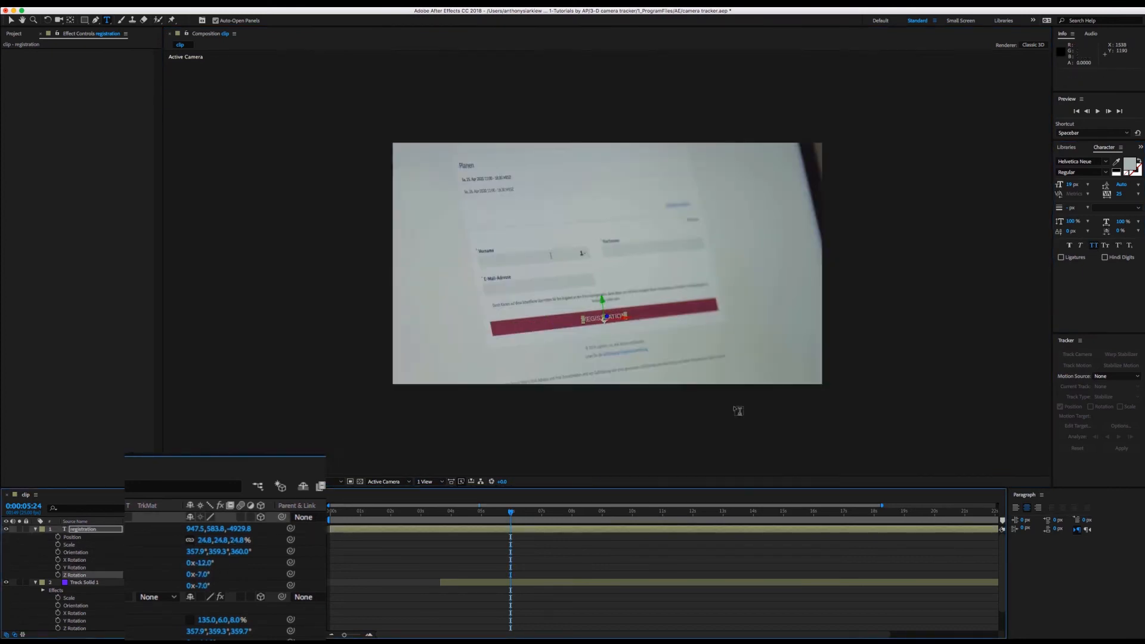
pyautogui.scroll(2, 607, 335)
# - Position the registration text at 951.5, 581.8 on the red button and rotate it -25° on X and -10° on Z
pyautogui.press('v')
pyautogui.moveTo(194, 528); pyautogui.dragTo(196, 529)
pyautogui.moveTo(218, 530); pyautogui.dragTo(217, 530)
pyautogui.moveTo(208, 563)
pyautogui.mouseDown()
pyautogui.moveTo(217, 565)
pyautogui.moveTo(200, 565)
pyautogui.mouseUp()
pyautogui.moveTo(206, 586); pyautogui.dragTo(207, 586)
pyautogui.press('super+z')
pyautogui.click(207, 587)
pyautogui.click(220, 373)
pyautogui.moveTo(223, 530); pyautogui.dragTo(221, 530)
pyautogui.click(220, 530)
pyautogui.click(551, 530)
pyautogui.press('super+z')
# - Scale the registration text down to 18.8% so it fits within the red button
pyautogui.press(',')
pyautogui.press(',')
pyautogui.press('.')
pyautogui.moveTo(237, 540); pyautogui.dragTo(232, 540)
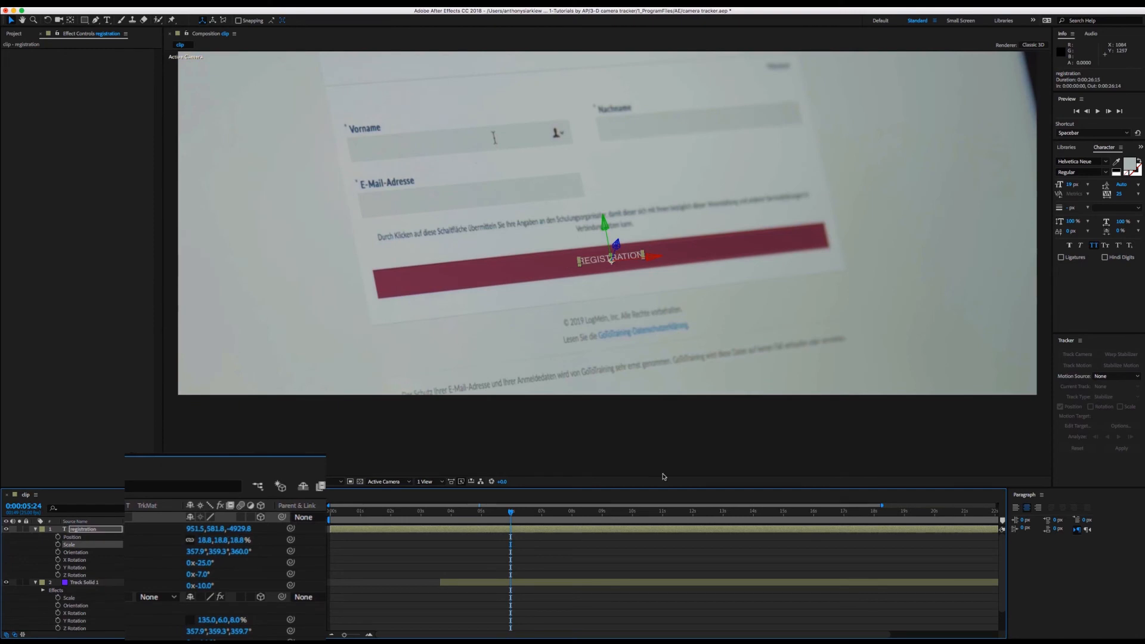
# - At 0:00:05:15, turn on Depth of Field in the 3D Tracker Camera's camera options
pyautogui.click(565, 528)
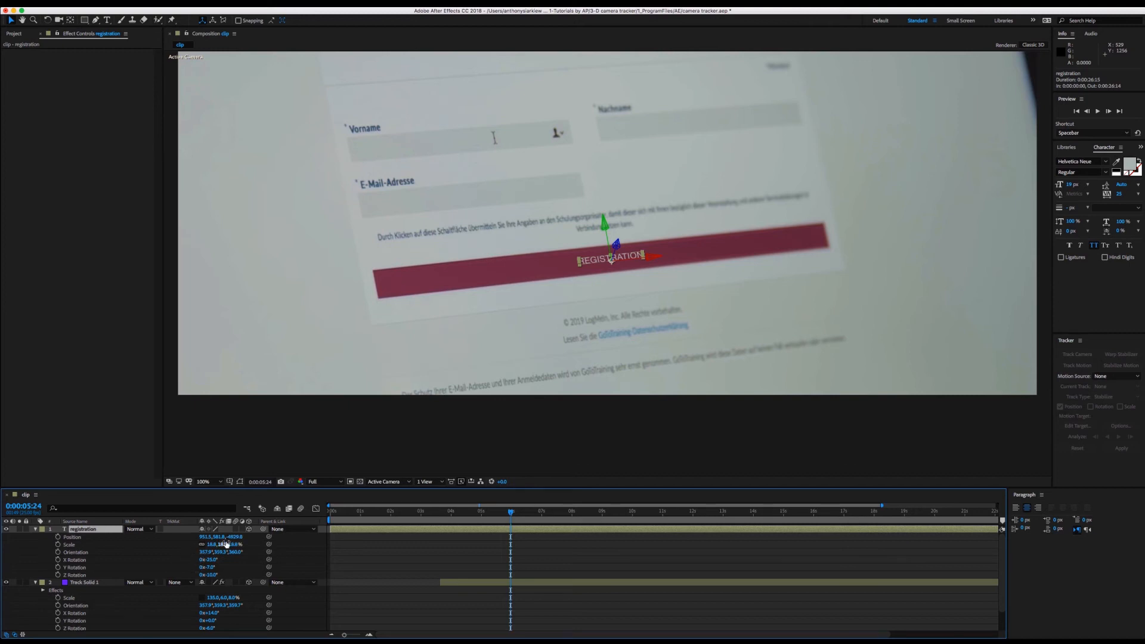
pyautogui.scroll(-1, 710, 359)
pyautogui.scroll(2, 710, 359)
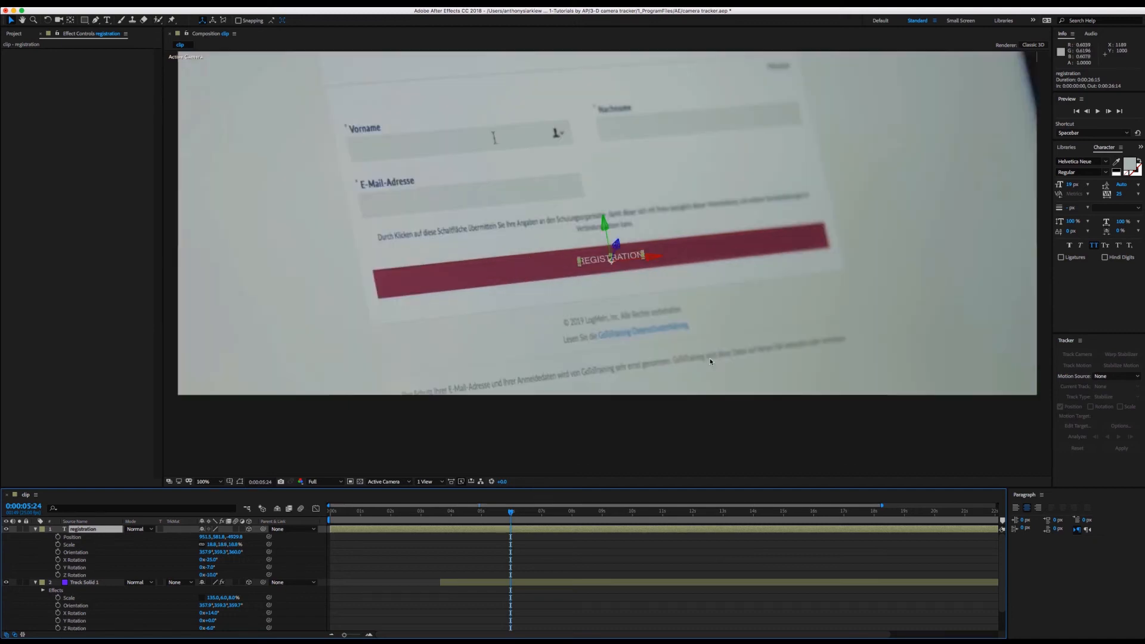
pyautogui.moveTo(510, 513)
pyautogui.mouseDown()
pyautogui.moveTo(463, 513)
pyautogui.moveTo(520, 515)
pyautogui.mouseUp()
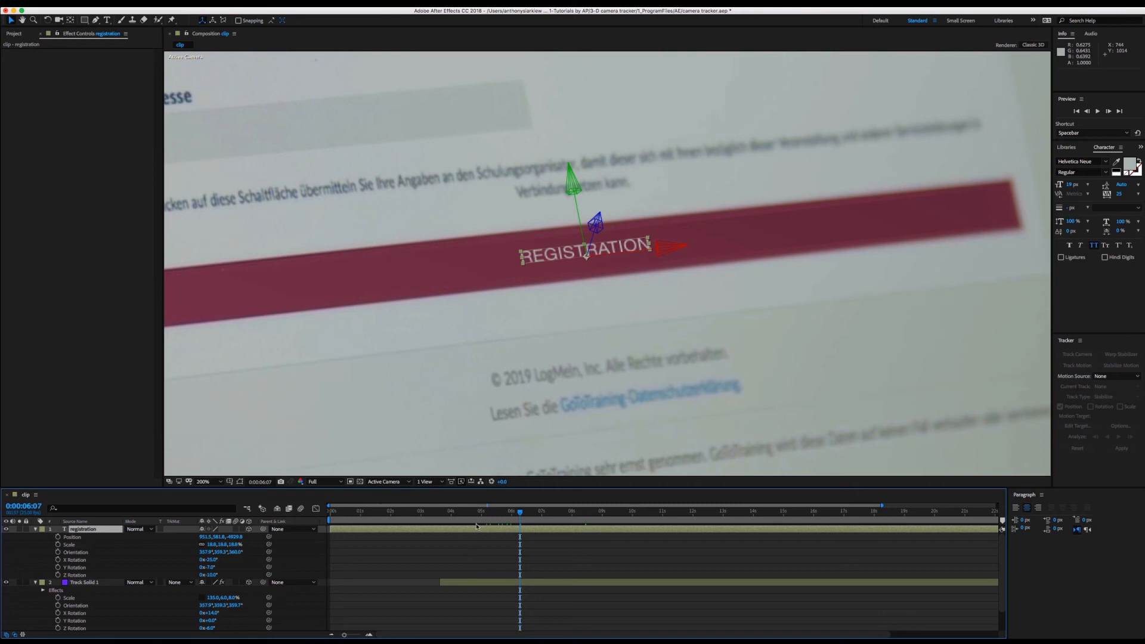
pyautogui.moveTo(501, 515)
pyautogui.mouseDown()
pyautogui.moveTo(483, 515)
pyautogui.moveTo(499, 516)
pyautogui.mouseUp()
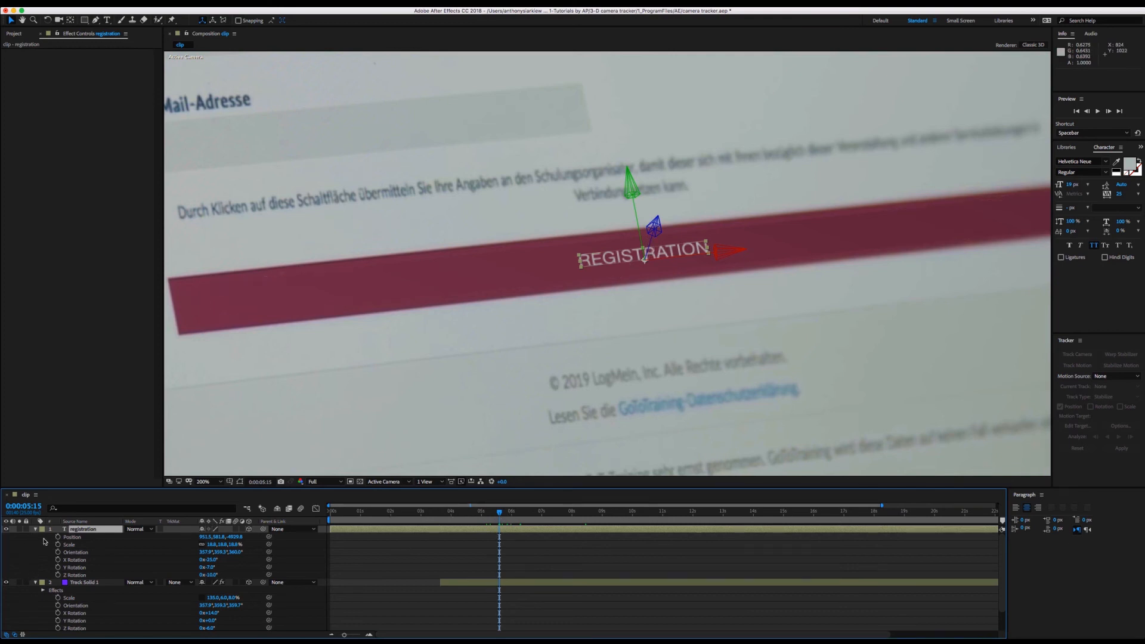
pyautogui.click(35, 529)
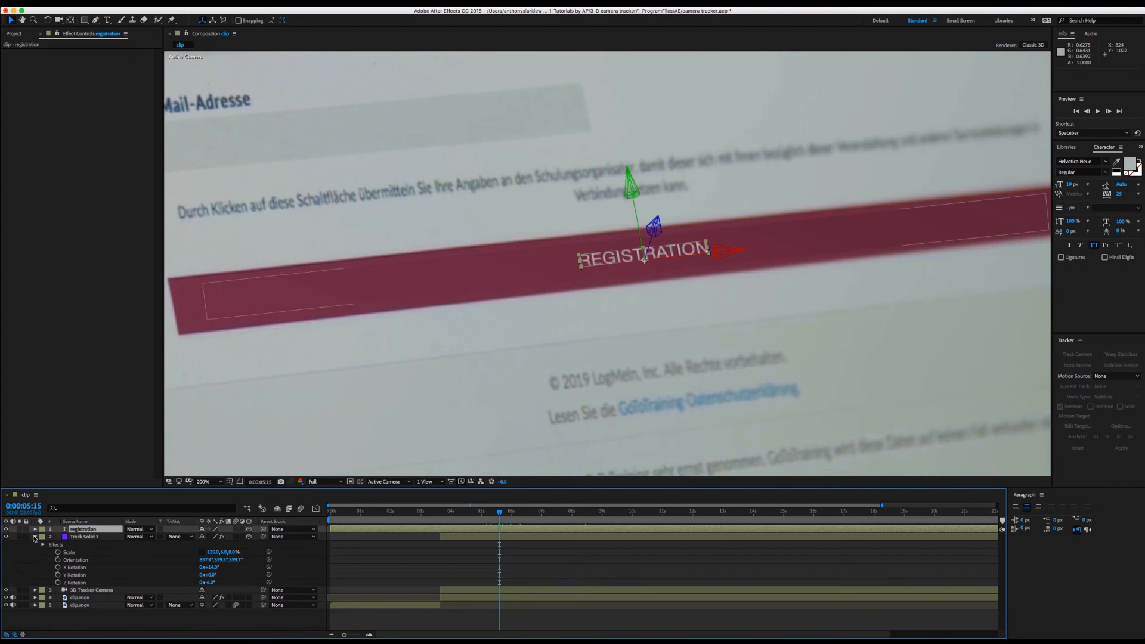
pyautogui.click(110, 590)
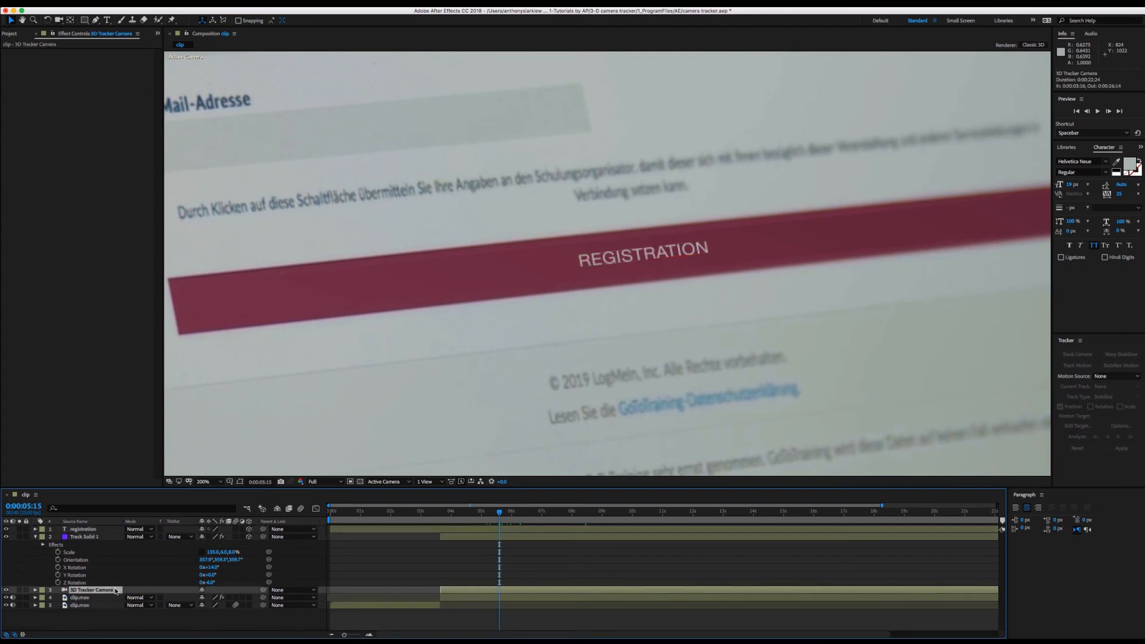
pyautogui.click(35, 590)
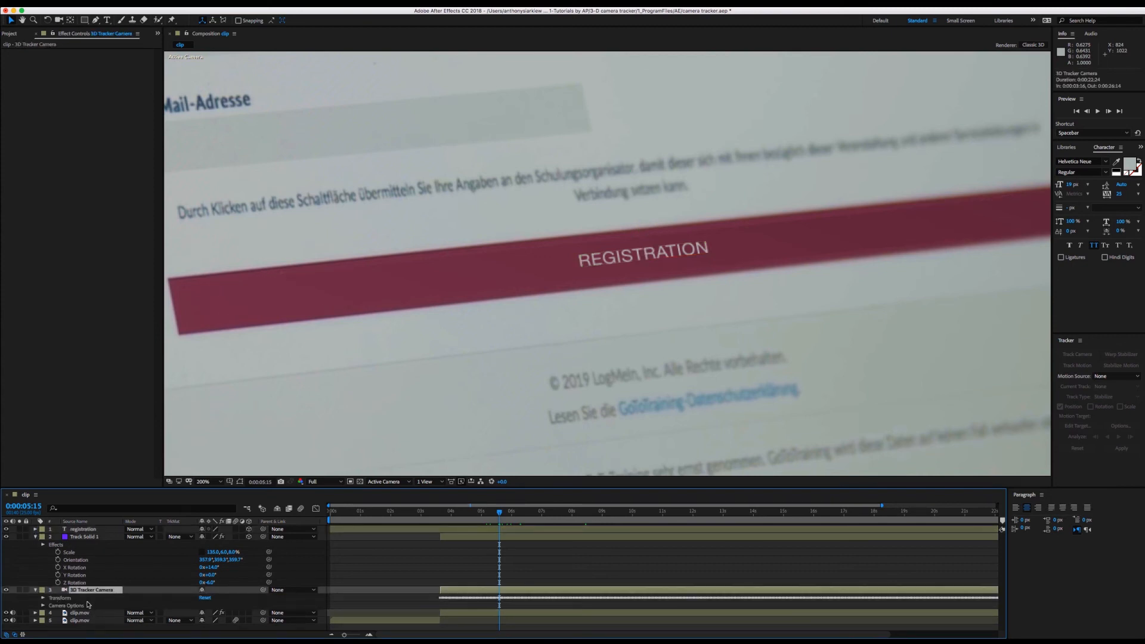
pyautogui.click(42, 606)
pyautogui.scroll(-3, 128, 600)
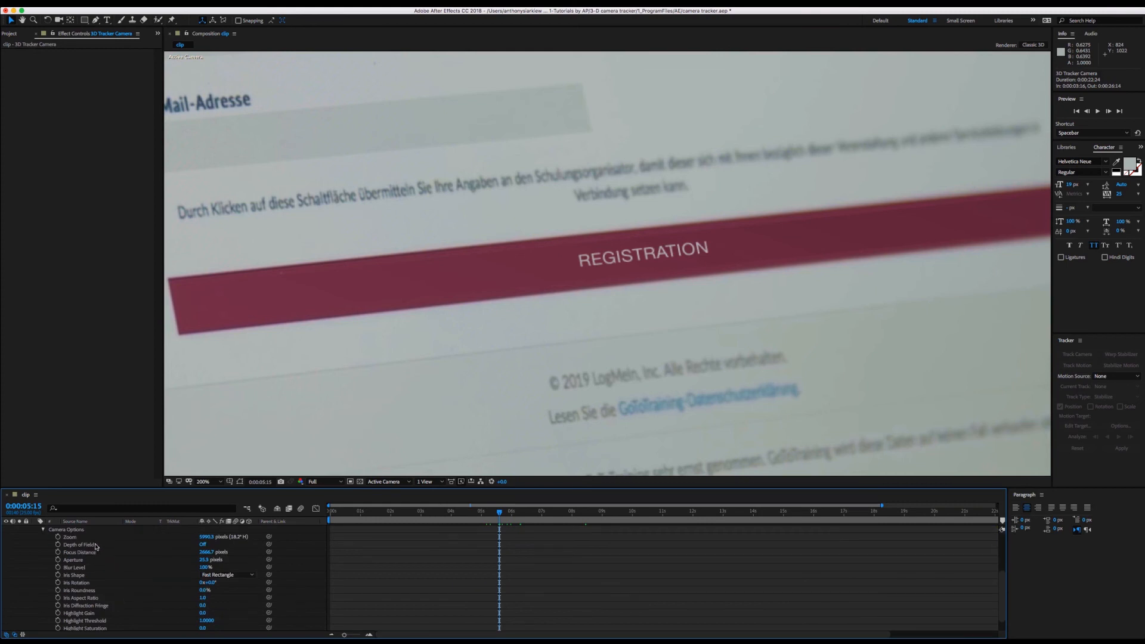
pyautogui.click(202, 545)
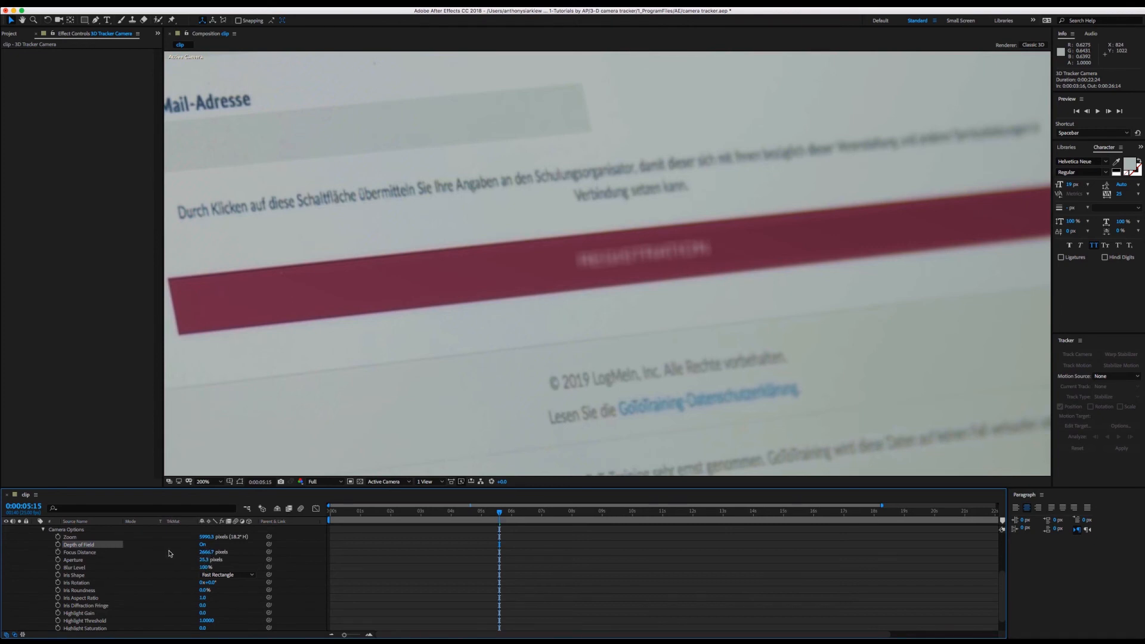
# - Lower the camera's Focus Distance and raise its Aperture to match the registration text's sharpness to the footage
pyautogui.moveTo(205, 554); pyautogui.dragTo(154, 552)
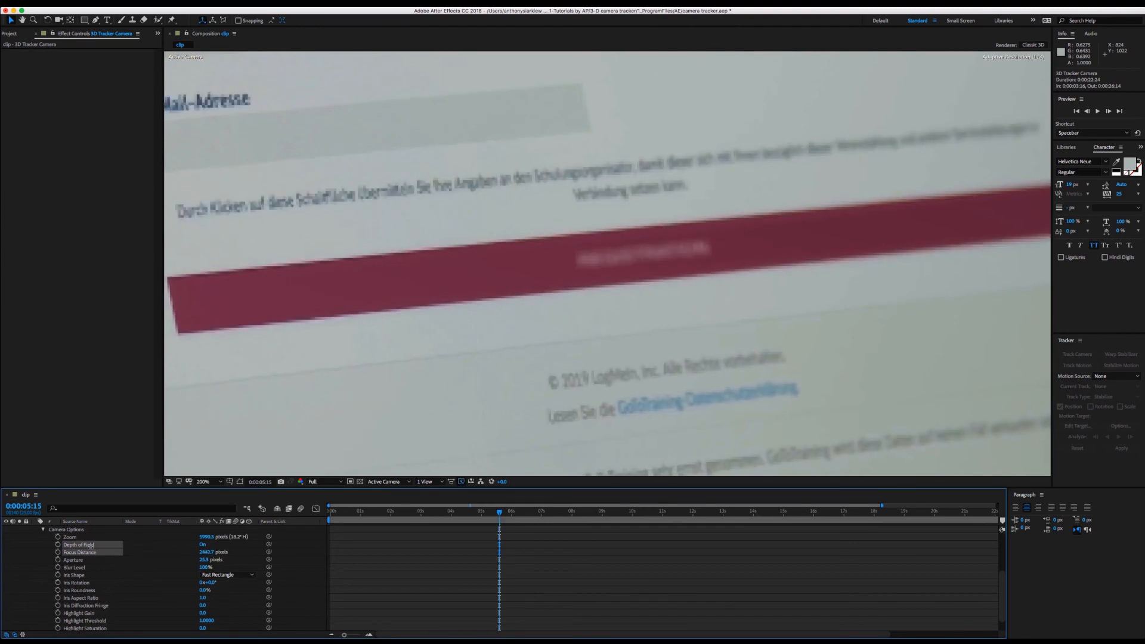
pyautogui.moveTo(58, 545); pyautogui.dragTo(13, 544)
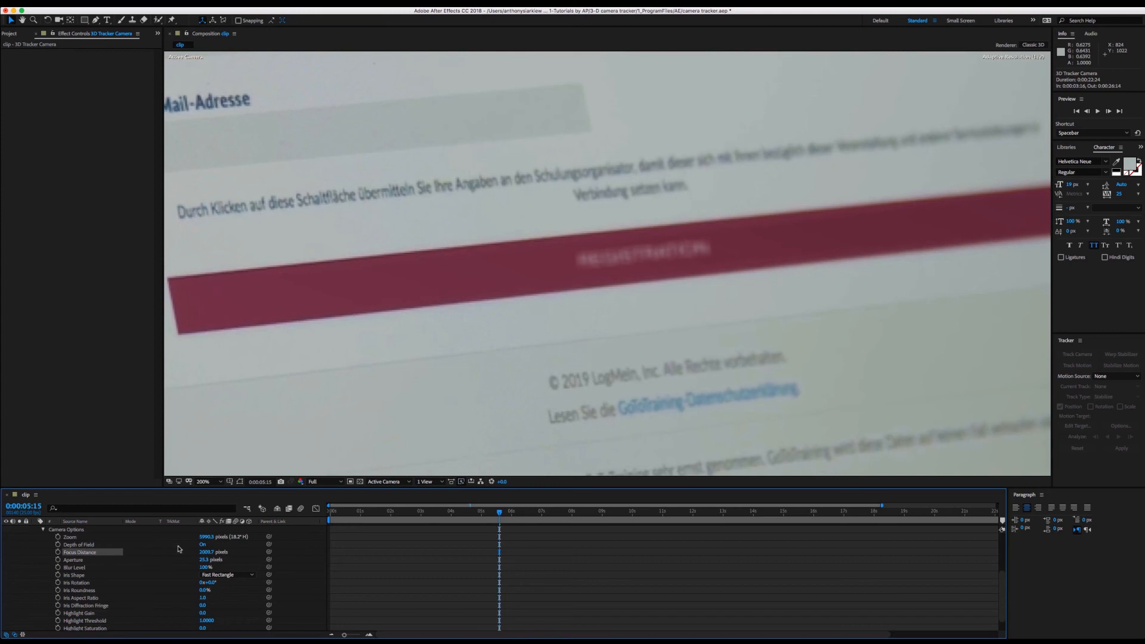
pyautogui.moveTo(224, 549); pyautogui.dragTo(173, 552)
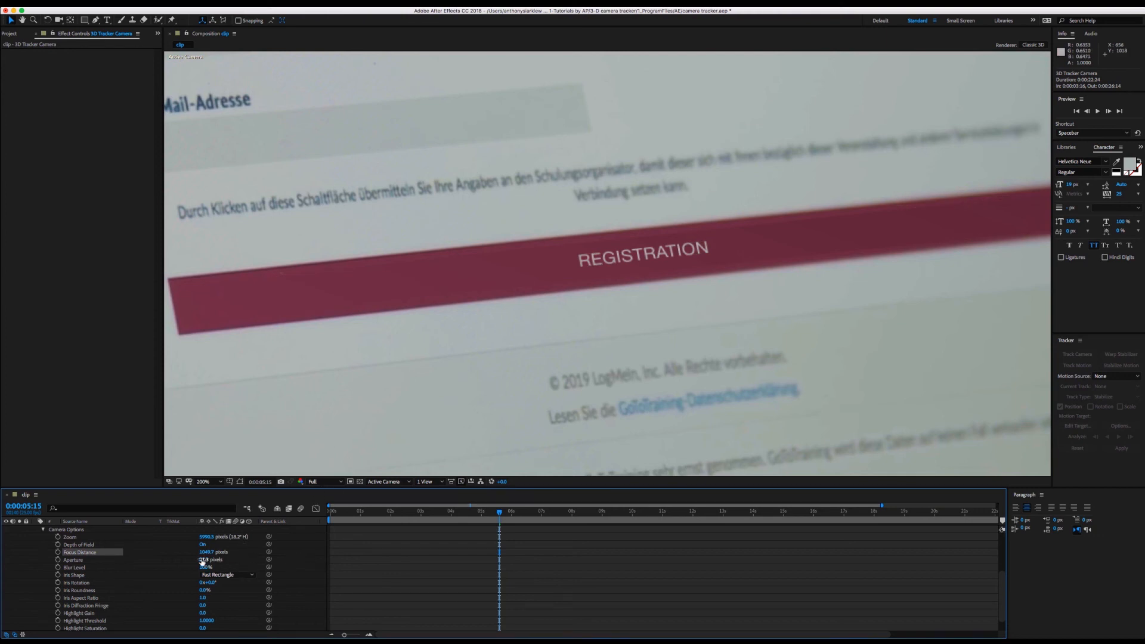
pyautogui.moveTo(204, 561); pyautogui.dragTo(358, 555)
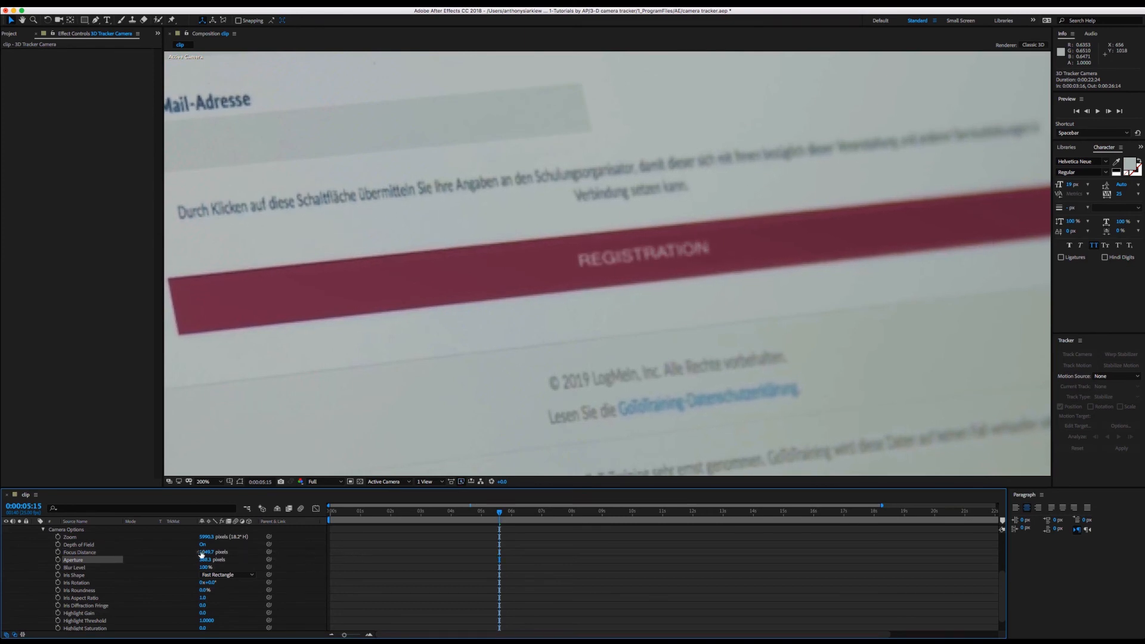
pyautogui.moveTo(202, 552); pyautogui.dragTo(207, 552)
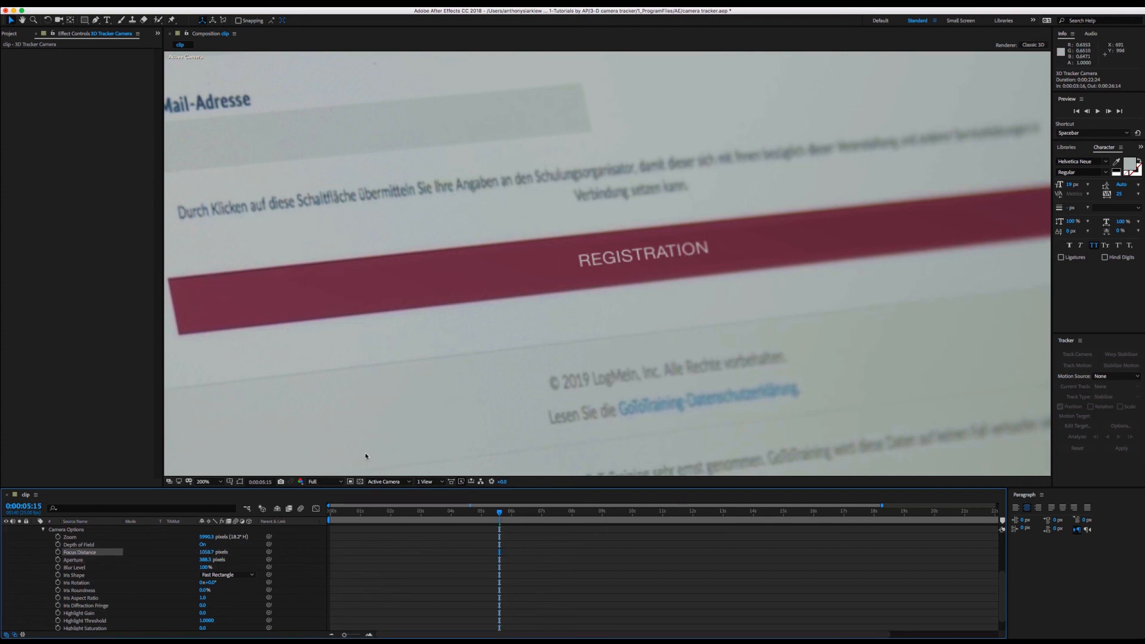
# - Rotate the registration text to larger negative angles on Y and Z to align it with the button's perspective
pyautogui.scroll(-1, 361, 584)
pyautogui.scroll(5, 361, 583)
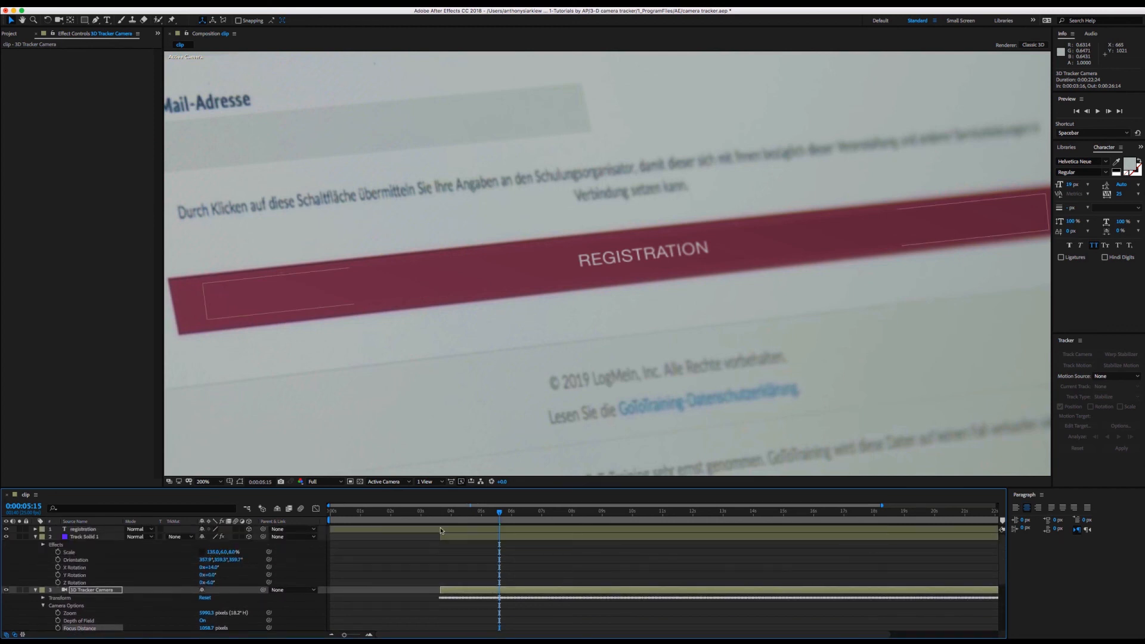
pyautogui.click(441, 531)
pyautogui.press('r')
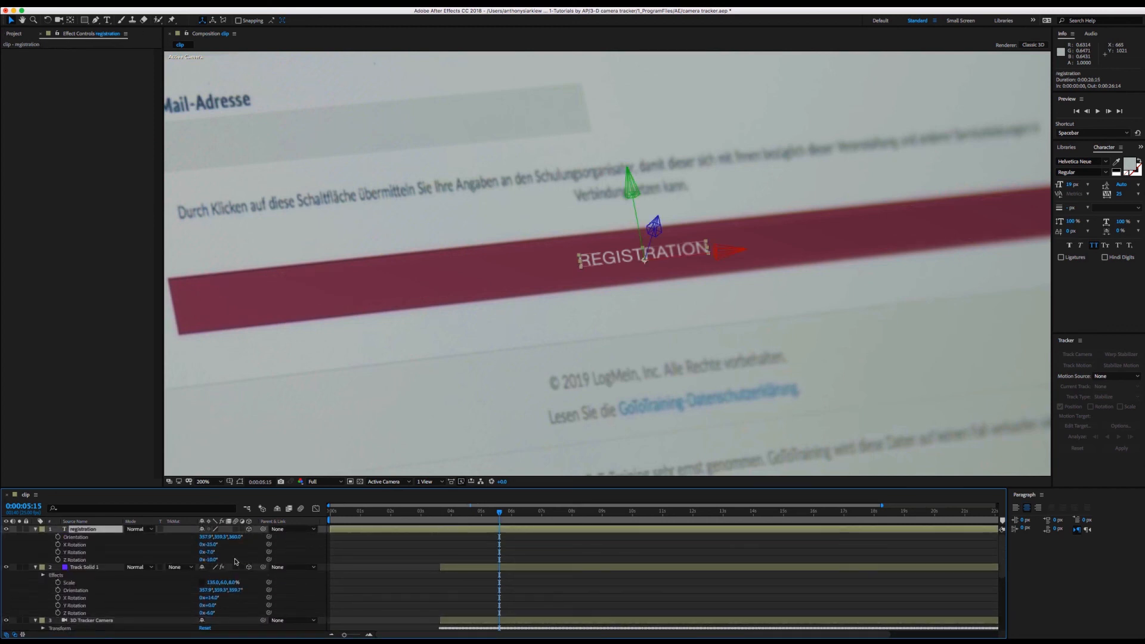
pyautogui.moveTo(210, 552); pyautogui.dragTo(212, 559)
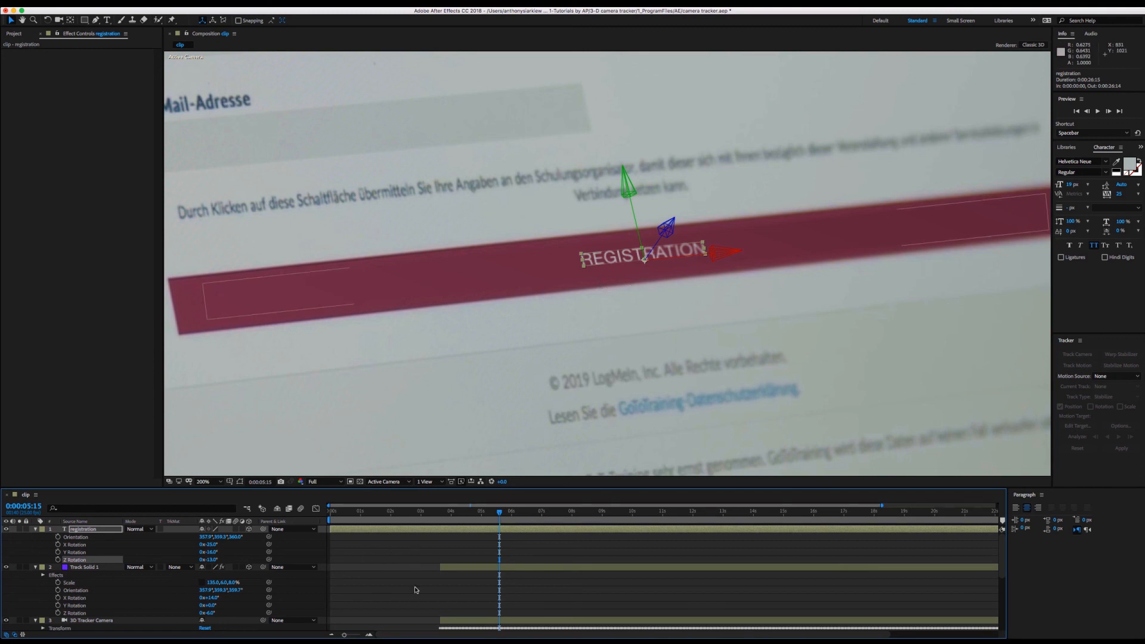
# - Fine-tune the 3D Tracker Camera's Focus Distance at 0:00:05:15 so the registration text's softness matches the surrounding footage
pyautogui.scroll(-4, 555, 584)
pyautogui.scroll(-1, 555, 584)
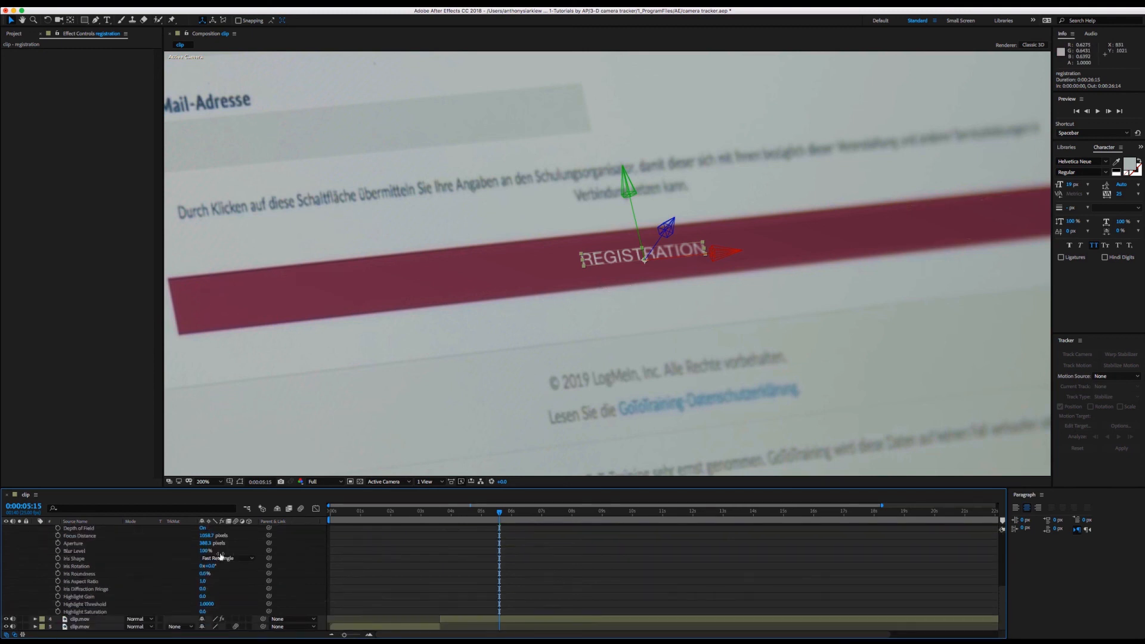
pyautogui.scroll(-1, 360, 566)
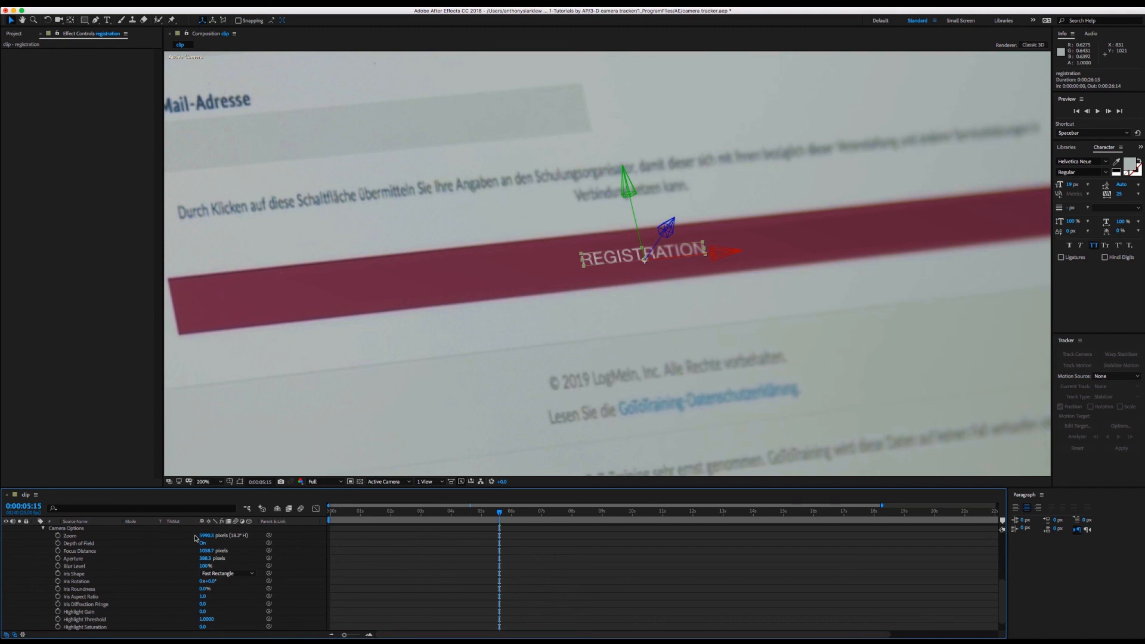
pyautogui.moveTo(206, 550); pyautogui.dragTo(206, 550)
pyautogui.moveTo(204, 550); pyautogui.dragTo(211, 551)
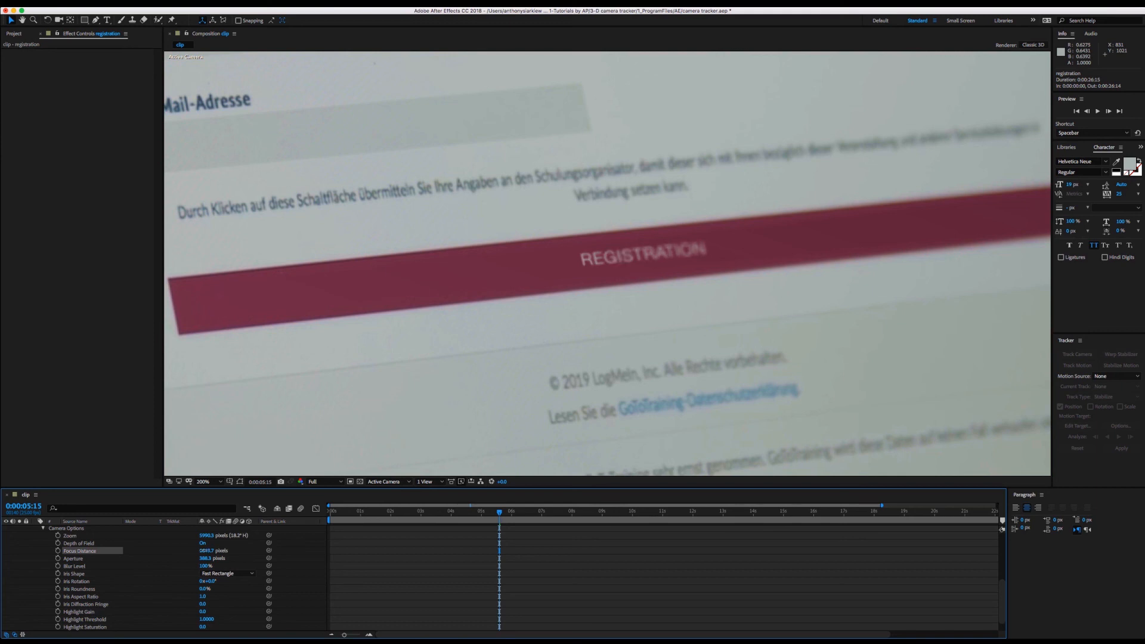
pyautogui.scroll(1, 578, 403)
pyautogui.scroll(-2, 577, 403)
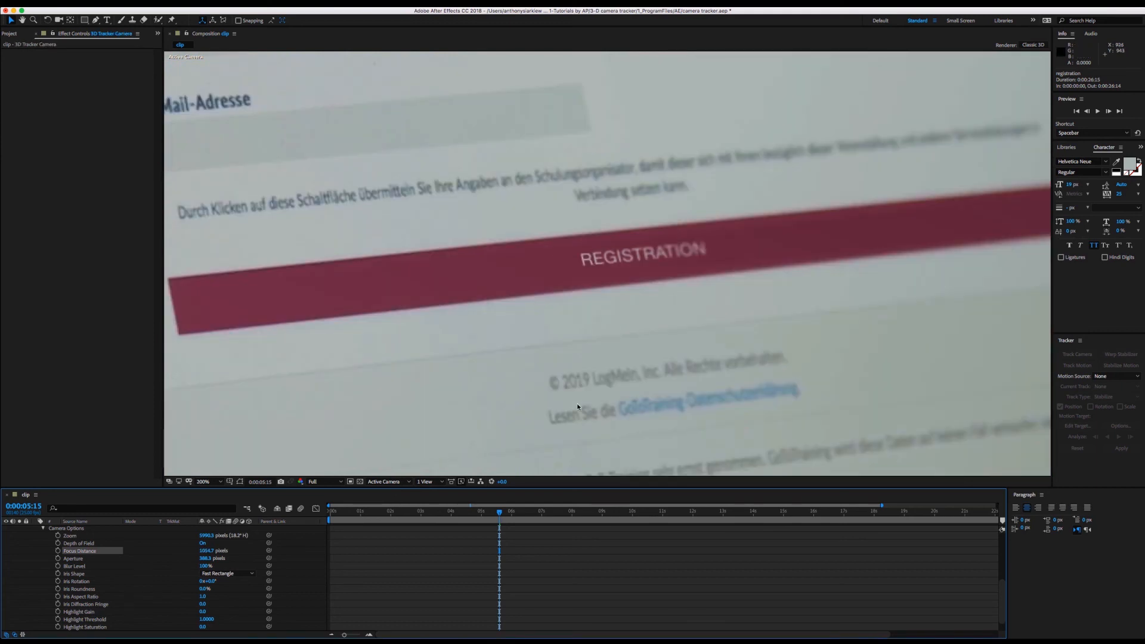
# - Play back the full frame to check the registration label against the moving footage, then scrub to 0:00:04:09
pyautogui.scroll(-1, 577, 407)
pyautogui.scroll(1, 578, 407)
pyautogui.scroll(-1, 577, 407)
pyautogui.scroll(1, 577, 407)
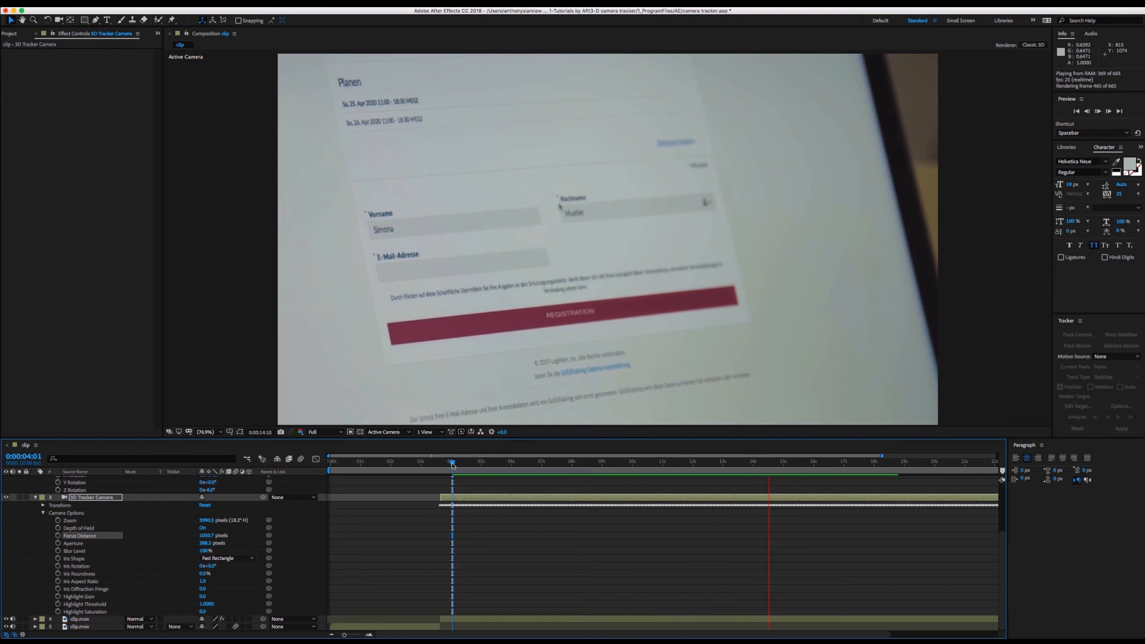
pyautogui.moveTo(452, 465); pyautogui.dragTo(462, 465)
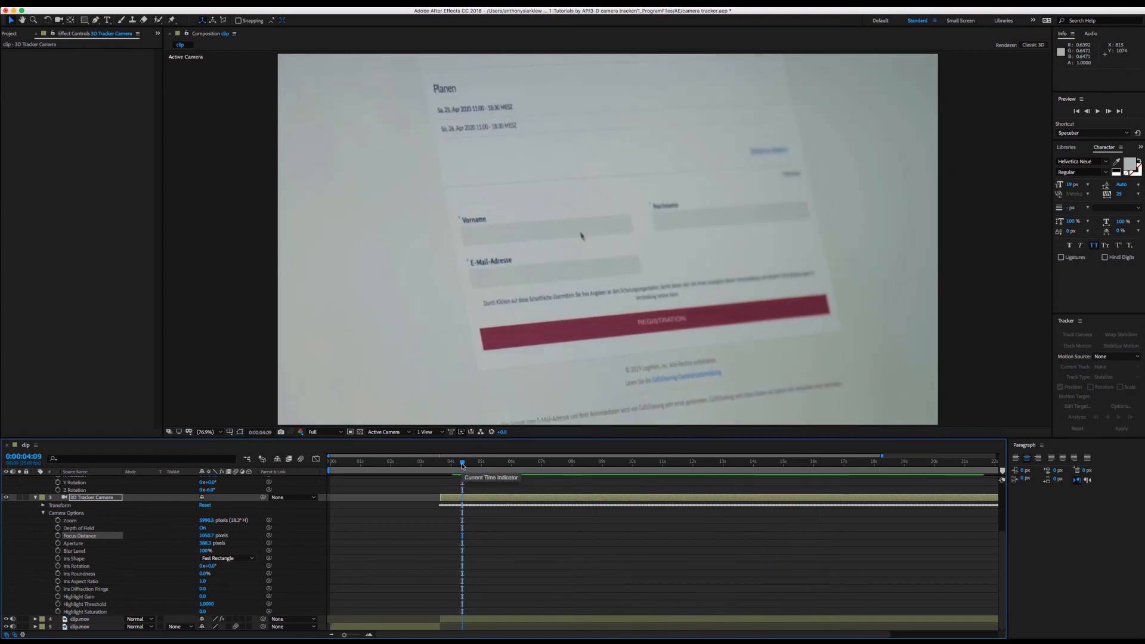